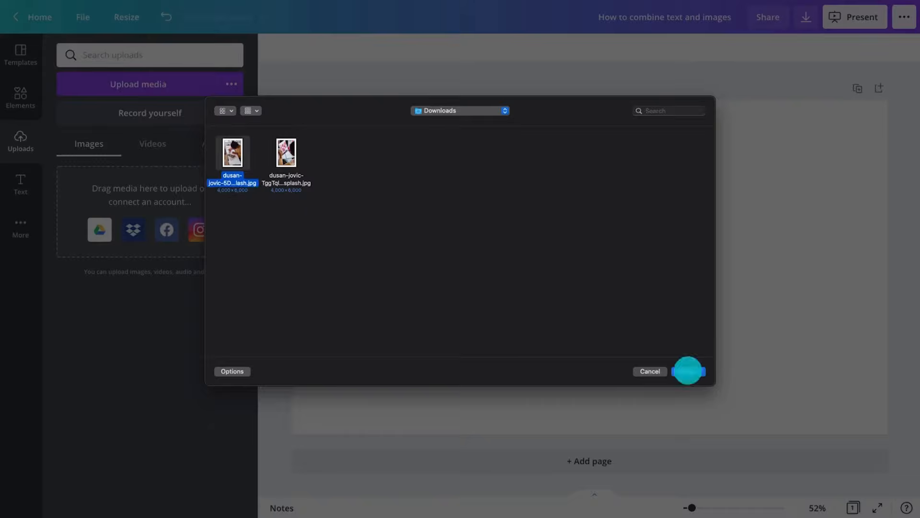
# Step: Upload the painting photos from the Downloads folder and place both on the blank page
pyautogui.click(688, 371)
pyautogui.moveTo(81, 201); pyautogui.dragTo(473, 183)
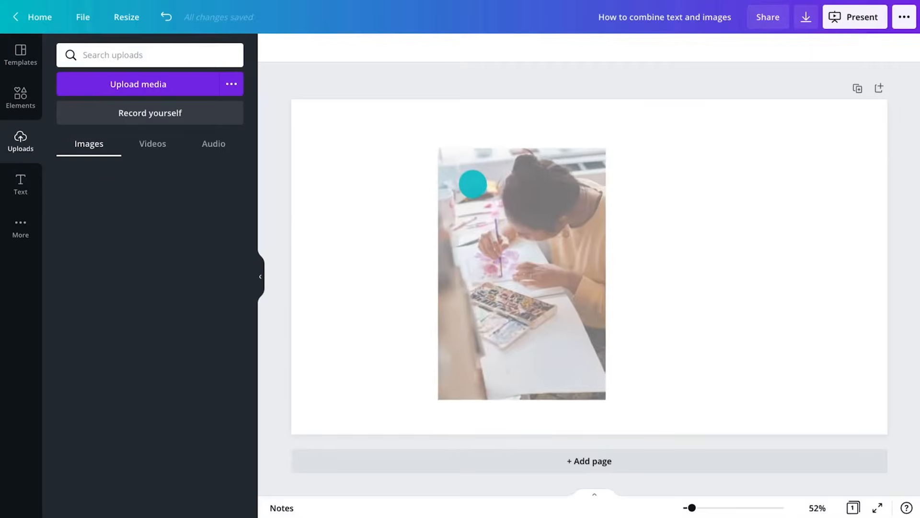
pyautogui.moveTo(0, 219); pyautogui.dragTo(733, 171)
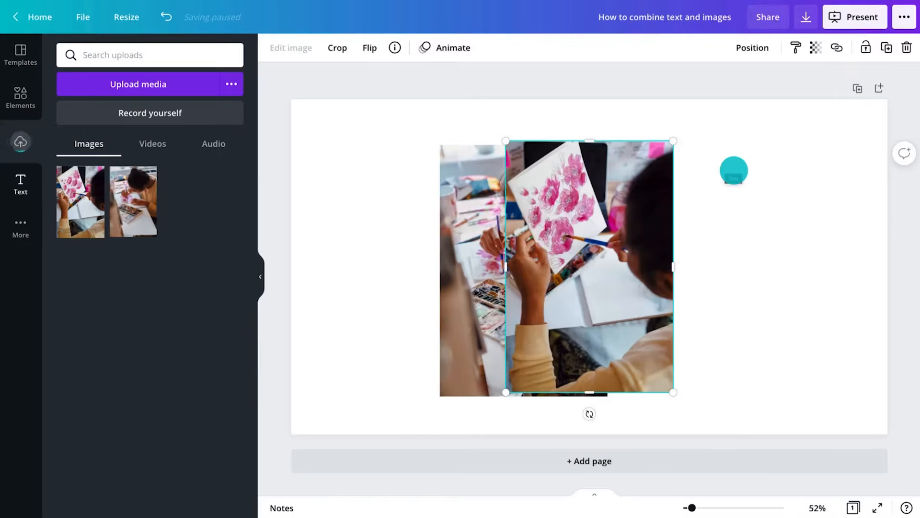
# Step: Arrange the two painting photos side by side and nudge the pair closer to the page centre
pyautogui.moveTo(638, 225); pyautogui.dragTo(748, 230)
pyautogui.keyDown('shift'); pyautogui.click(561, 248); pyautogui.keyUp('shift')
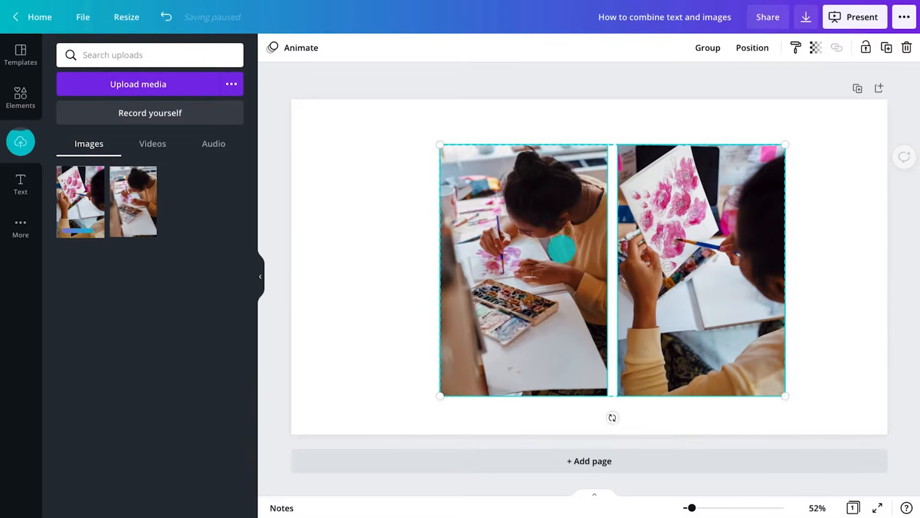
pyautogui.moveTo(561, 249); pyautogui.dragTo(551, 244)
pyautogui.click(804, 330)
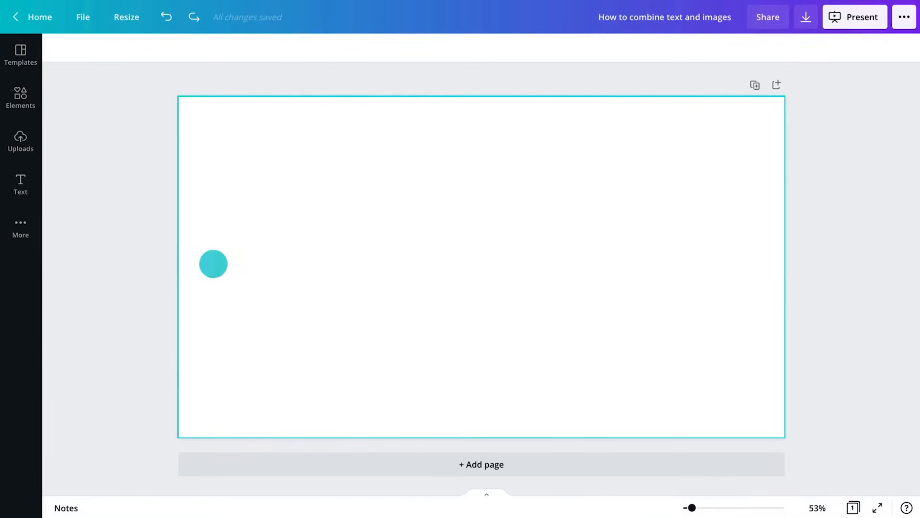
# Step: Search the photo library for "mother and child" and add the picture of the laughing mother and boy on the grass
pyautogui.click(20, 225)
pyautogui.click(75, 150)
pyautogui.click(116, 55)
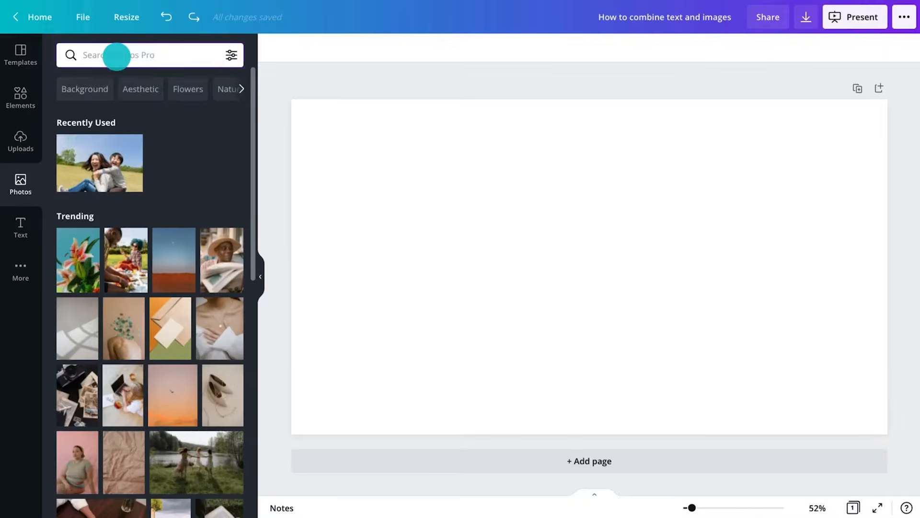
pyautogui.write('mother and child')
pyautogui.press('Return')
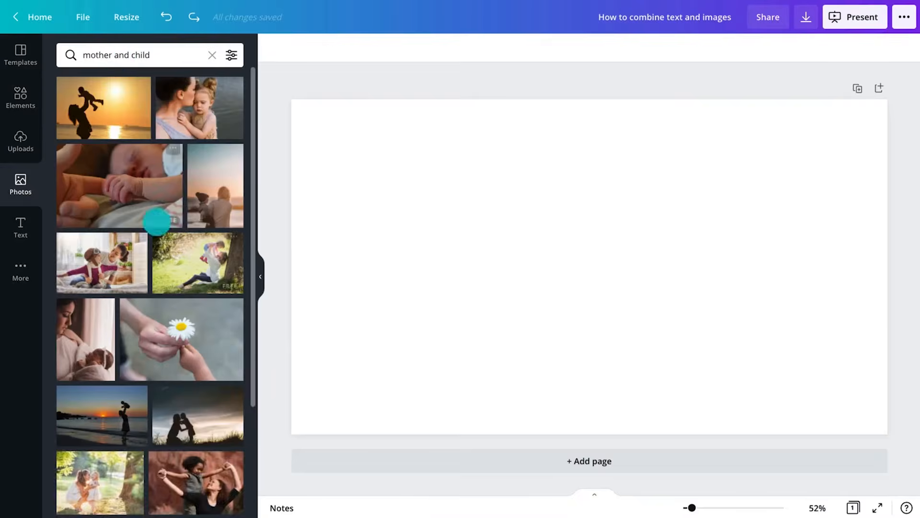
pyautogui.scroll(-7, 163, 249)
pyautogui.click(177, 286)
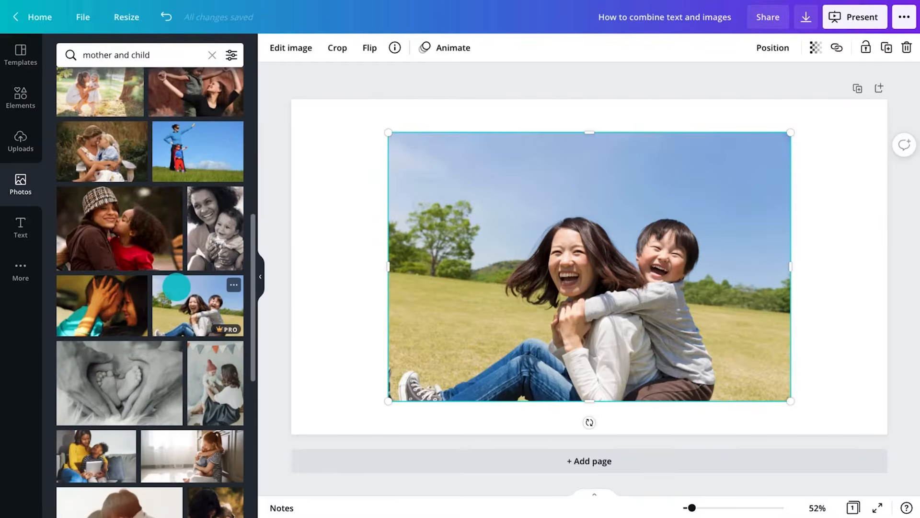
# Step: Browse the elements library for a frame to hold the mother-and-child photo
pyautogui.click(25, 96)
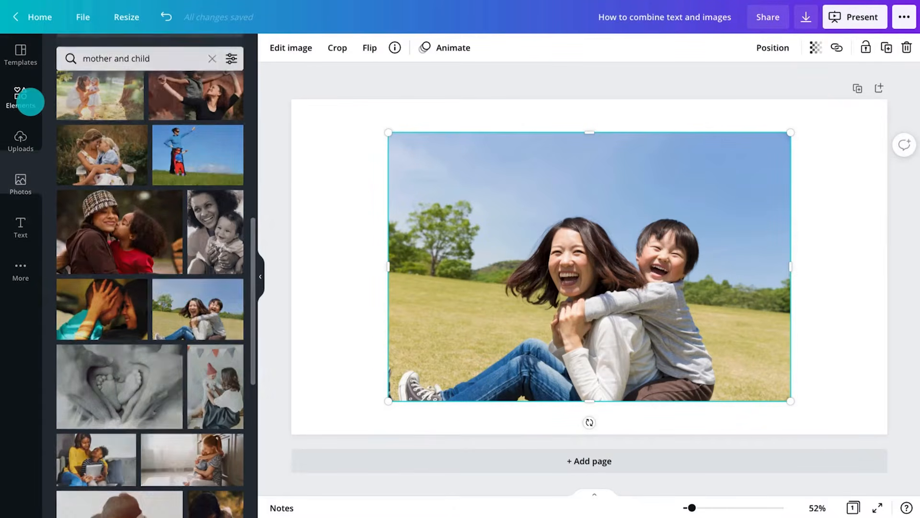
pyautogui.scroll(-8, 163, 306)
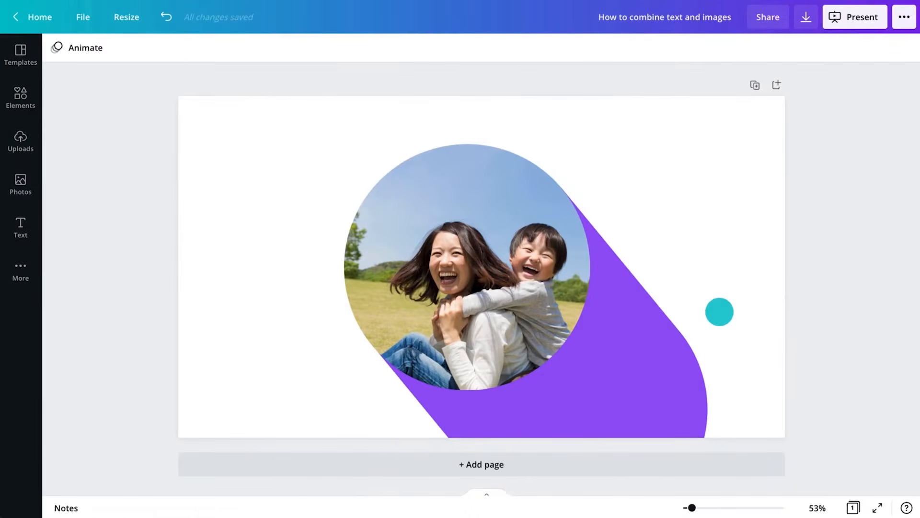
# Step: Detach the mother-and-child photo from the circular frame with the purple shadow
pyautogui.click(530, 267)
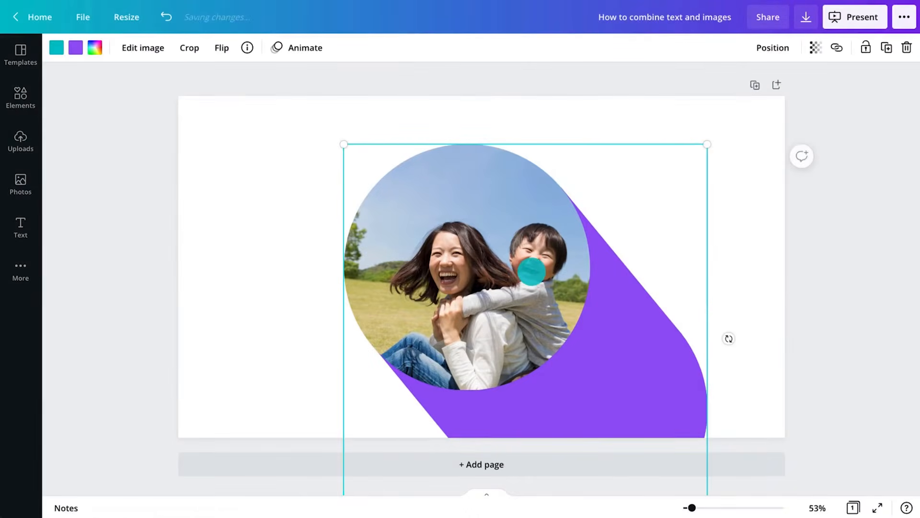
pyautogui.rightClick(531, 271)
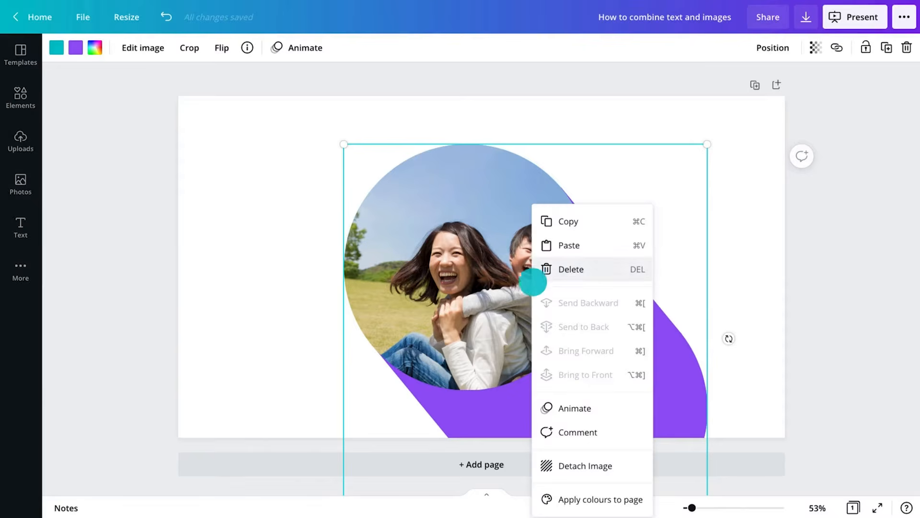
pyautogui.click(554, 460)
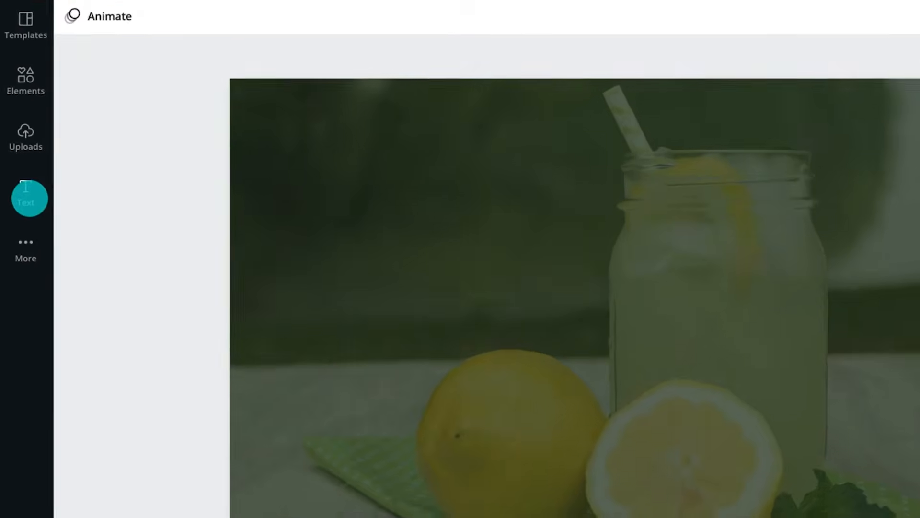
# Step: Add a heading, a subheading and a body text line over the lemonade photo
pyautogui.click(20, 185)
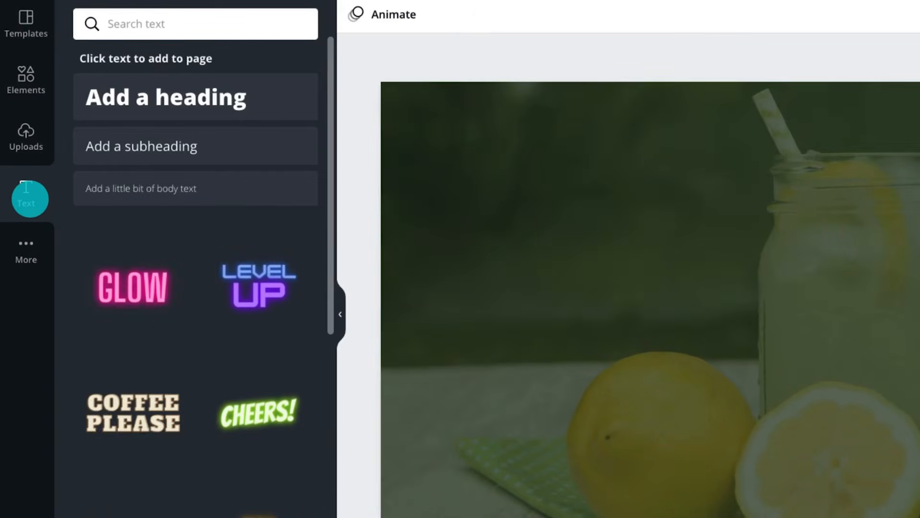
pyautogui.click(242, 107)
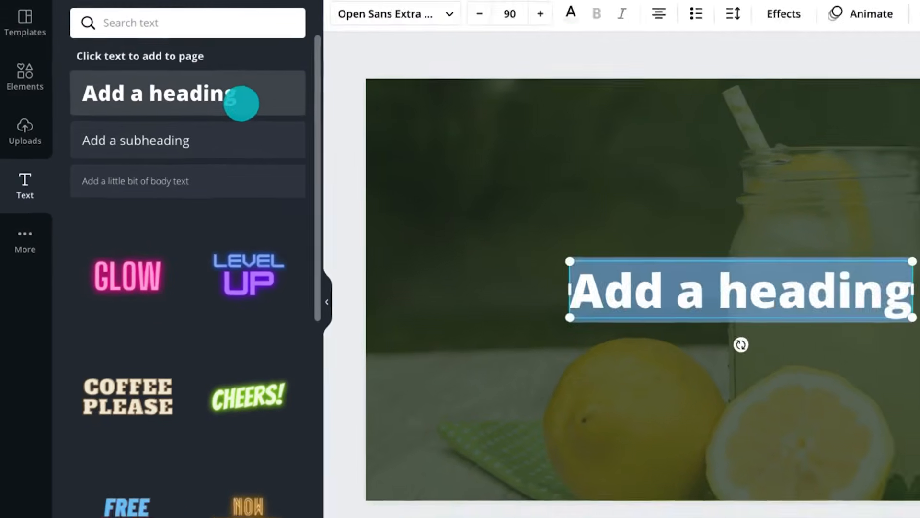
pyautogui.click(251, 144)
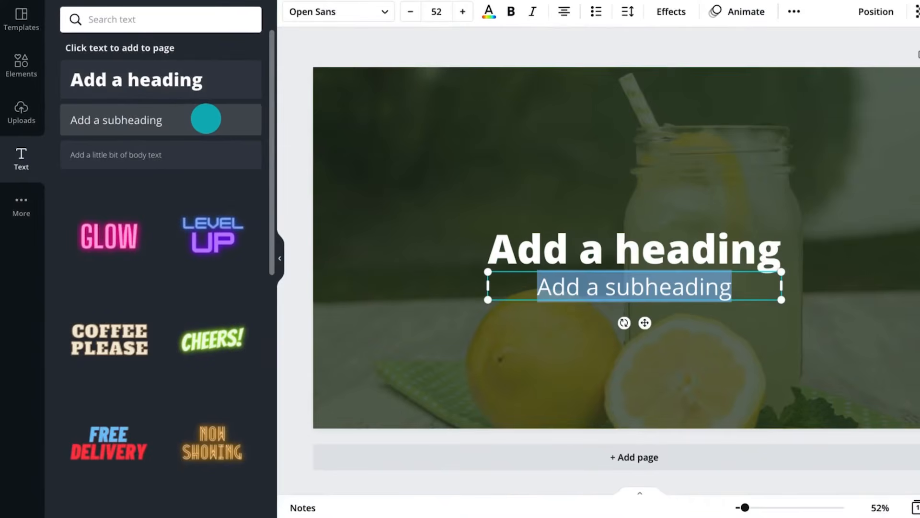
pyautogui.click(203, 151)
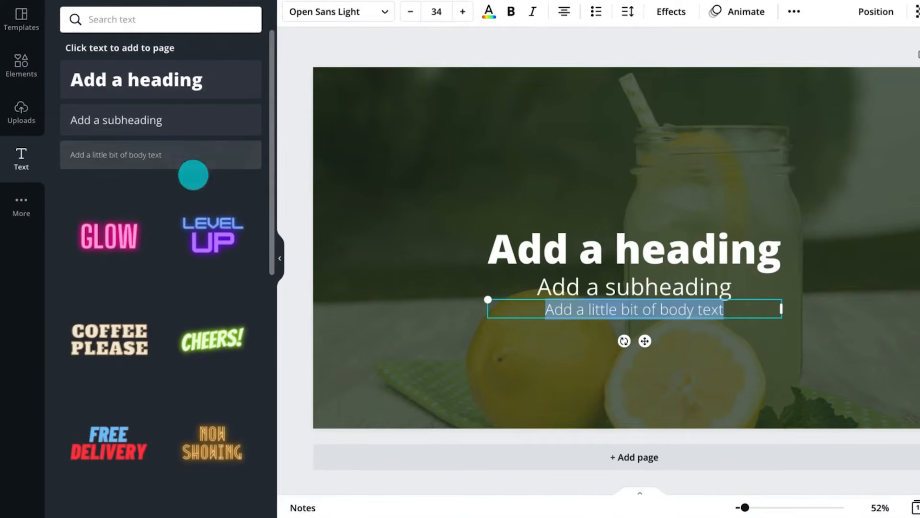
pyautogui.scroll(-5, 211, 202)
pyautogui.scroll(-4, 161, 288)
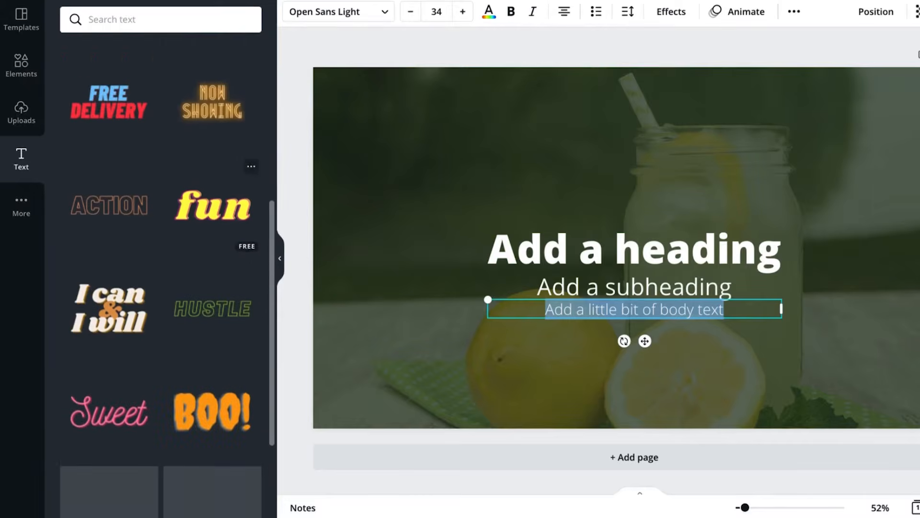
pyautogui.scroll(-9, 171, 224)
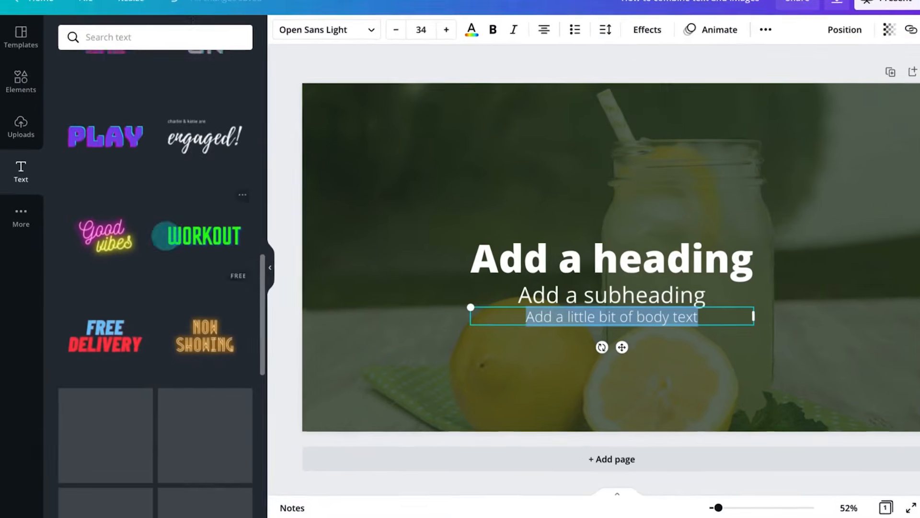
# Step: Replace the heading with "Lemonade", the subheading with "Sam's Freshly Squeezed" and the body text with "Locally made from real lemons"
pyautogui.click(610, 247)
pyautogui.write('Lemonade')
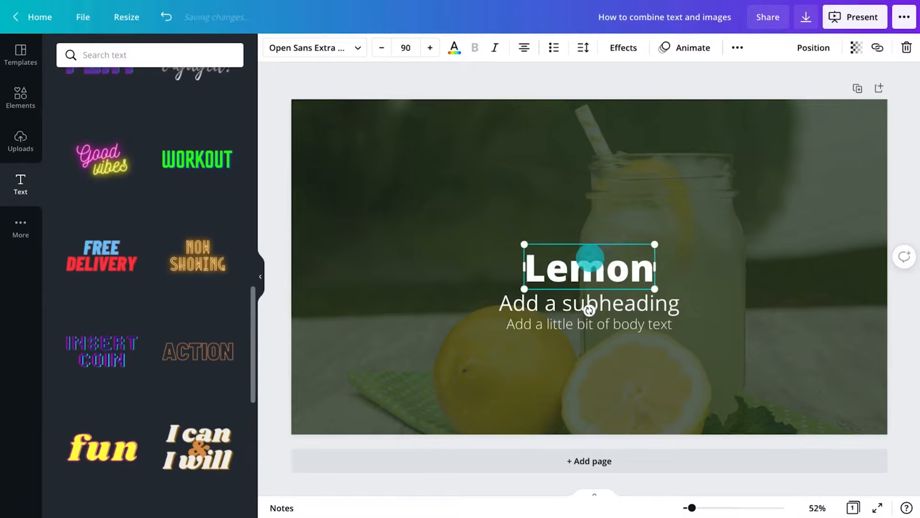
pyautogui.click(589, 303)
pyautogui.write("Sam's Freshly Squeezed")
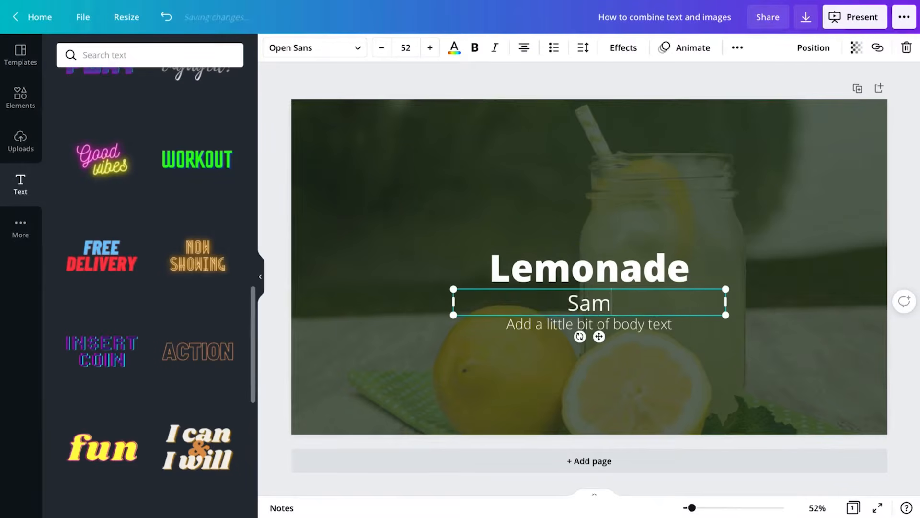
pyautogui.click(600, 324)
pyautogui.write('Locally made from real lemons')
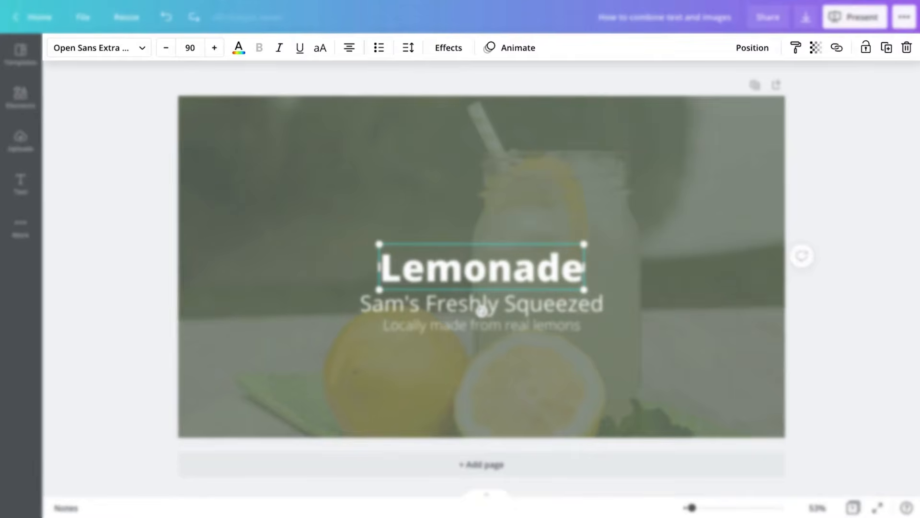
# Step: Move the "Sam's Freshly Squeezed" line above the Lemonade heading and the body text directly beneath it
pyautogui.click(445, 279)
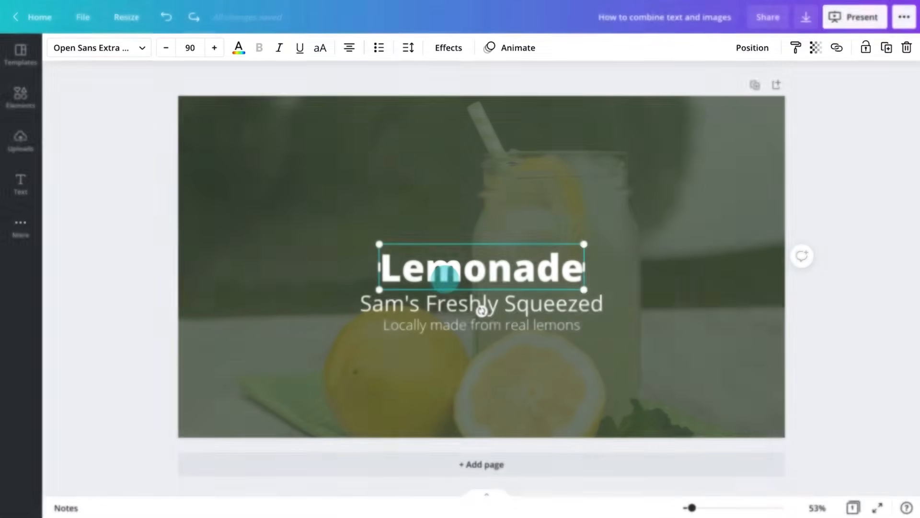
pyautogui.moveTo(448, 304); pyautogui.dragTo(448, 231)
pyautogui.moveTo(450, 325); pyautogui.dragTo(450, 298)
# Step: Convert the Lemonade heading to all capitals and set the "Sam's Freshly Squeezed" line in the Kavivanar font
pyautogui.click(450, 275)
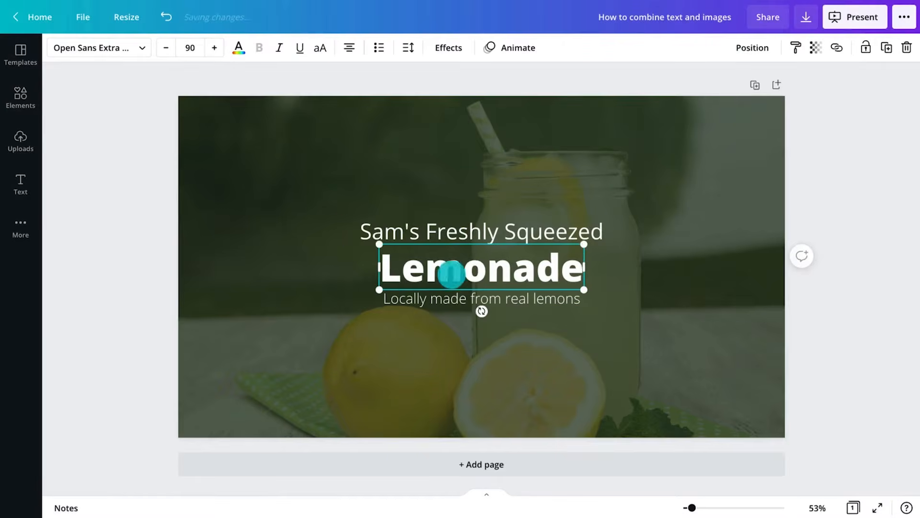
pyautogui.click(317, 47)
pyautogui.click(379, 229)
pyautogui.click(98, 47)
pyautogui.click(129, 55)
pyautogui.click(123, 154)
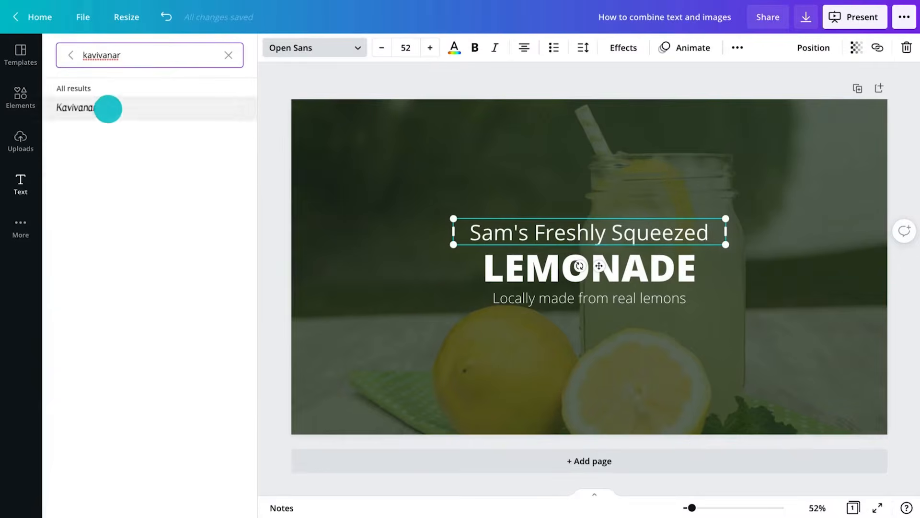
pyautogui.click(107, 108)
# Step: Set the LEMONADE heading in a heavy Agrandir Grand font and the "Locally made from real lemons" line in Agrandir Medium
pyautogui.click(532, 267)
pyautogui.click(228, 55)
pyautogui.click(143, 158)
pyautogui.click(524, 302)
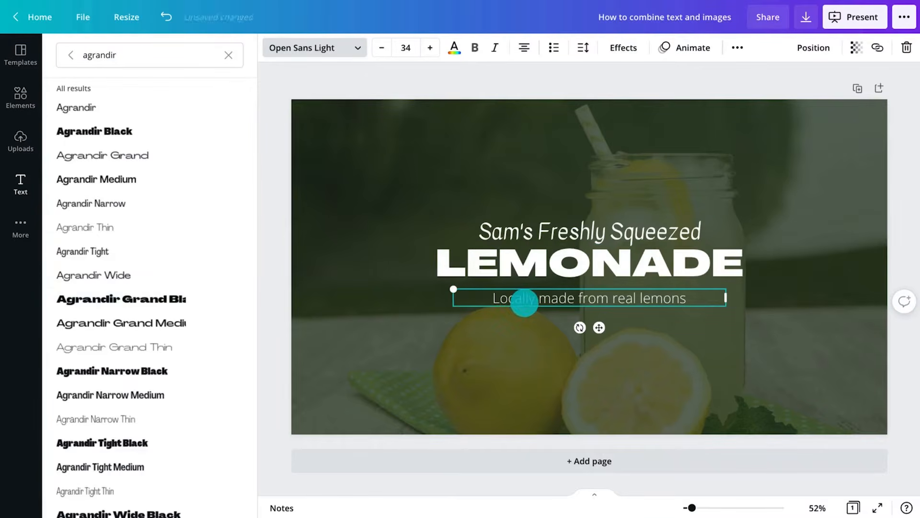
pyautogui.click(150, 179)
# Step: Colour the "Sam's Freshly Squeezed" and "Locally made from real lemons" lines with fff8d2
pyautogui.hotkey('ctrl', 'a')
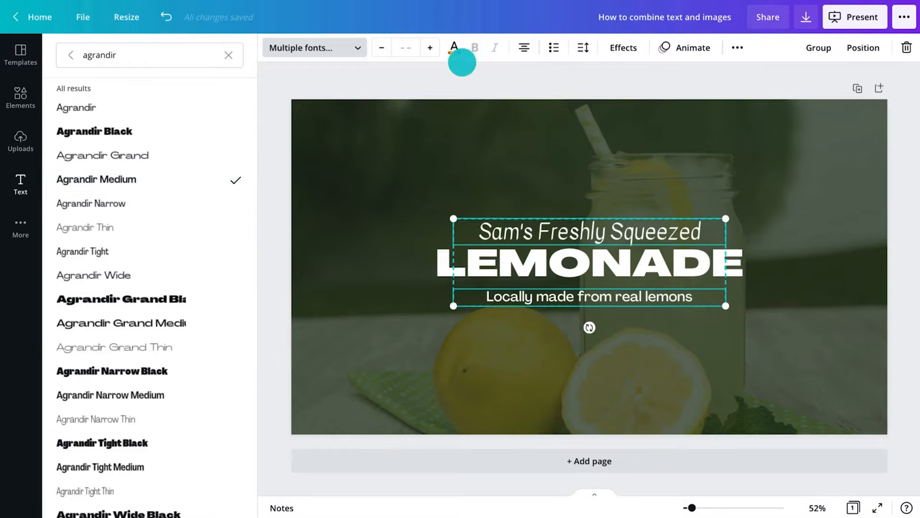
pyautogui.click(454, 47)
pyautogui.click(156, 53)
pyautogui.write('fff8d2')
pyautogui.click(80, 102)
# Step: Colour the LEMONADE heading with fff09f
pyautogui.click(511, 264)
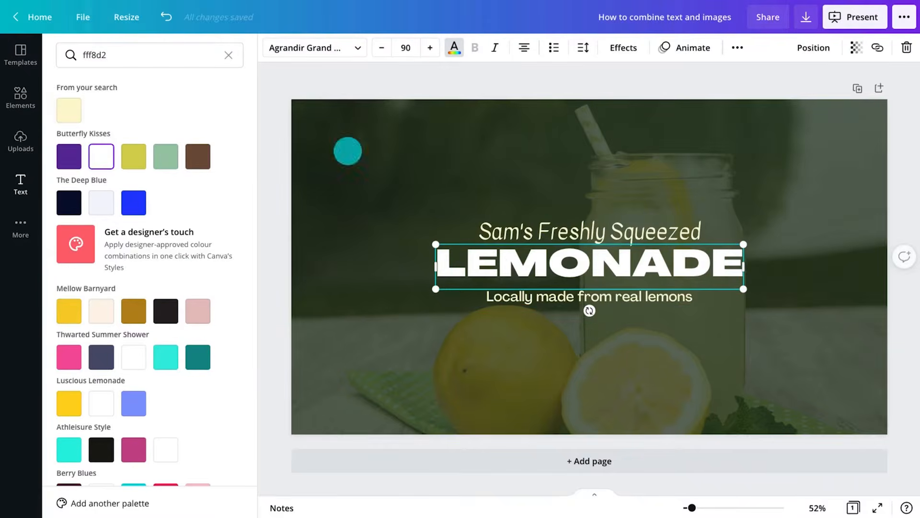
pyautogui.click(231, 57)
pyautogui.write('fff09f')
pyautogui.click(77, 108)
# Step: Increase the letter spacing of the "Sam's Freshly Squeezed" line
pyautogui.click(544, 231)
pyautogui.click(583, 48)
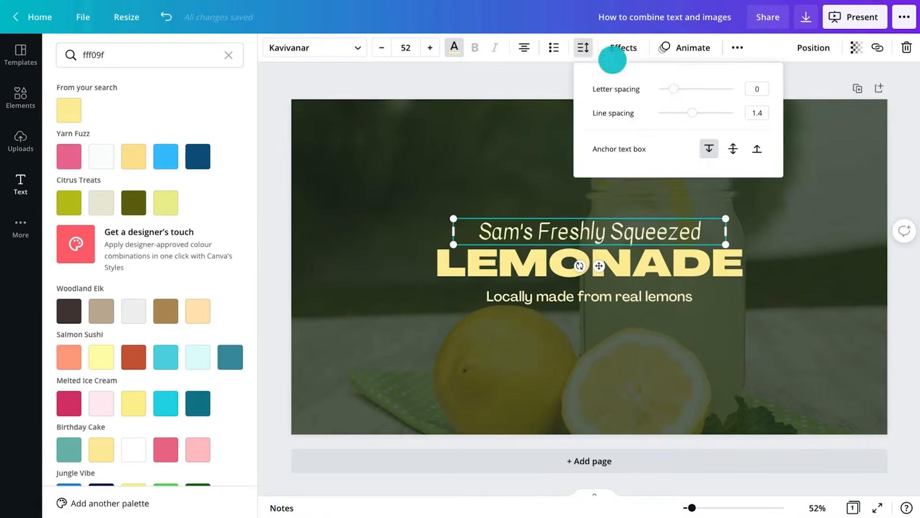
pyautogui.moveTo(670, 88)
pyautogui.mouseDown()
pyautogui.moveTo(696, 88)
pyautogui.moveTo(678, 88)
pyautogui.mouseUp()
pyautogui.click(768, 88)
# Step: Set the font size of the LEMONADE heading to 100
pyautogui.click(631, 263)
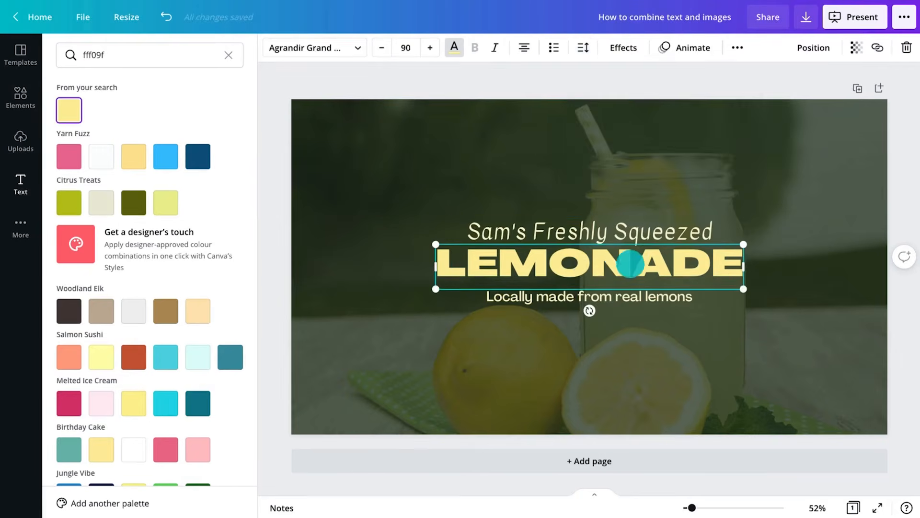
pyautogui.click(406, 48)
pyautogui.write('100')
pyautogui.press('Return')
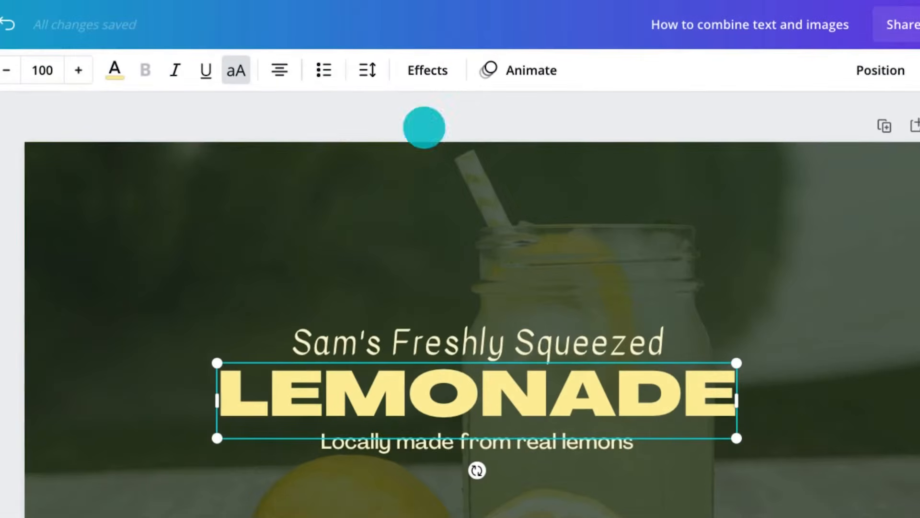
# Step: Apply the Shadow effect to the LEMONADE heading with a blur of 40 and a different shadow colour
pyautogui.click(437, 70)
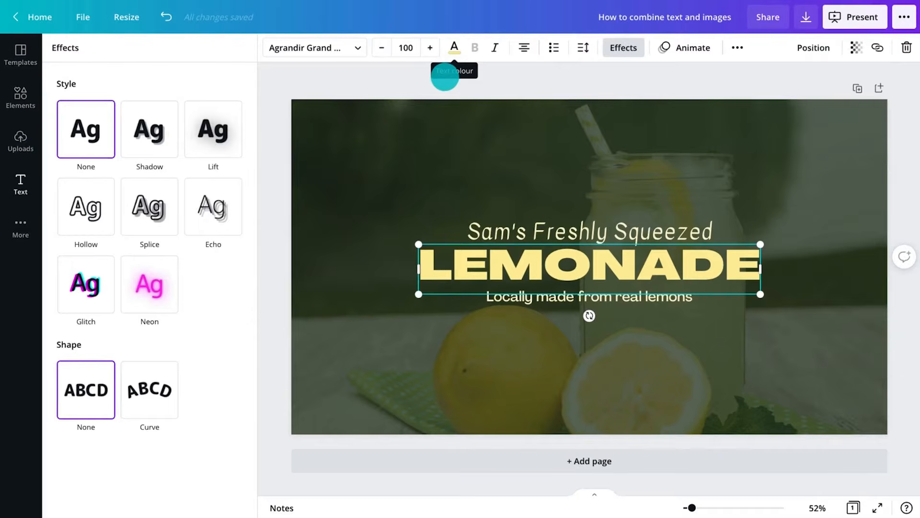
pyautogui.click(160, 130)
pyautogui.click(208, 136)
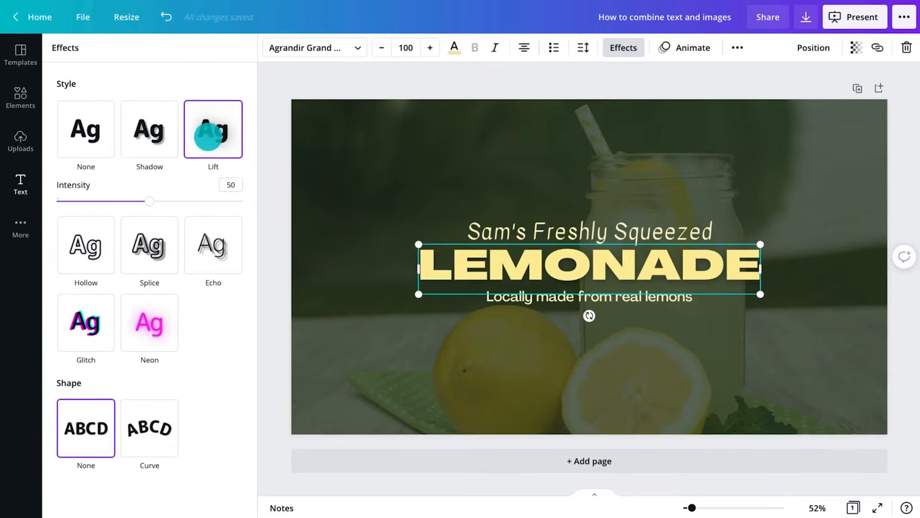
pyautogui.click(170, 136)
pyautogui.moveTo(111, 266); pyautogui.dragTo(132, 267)
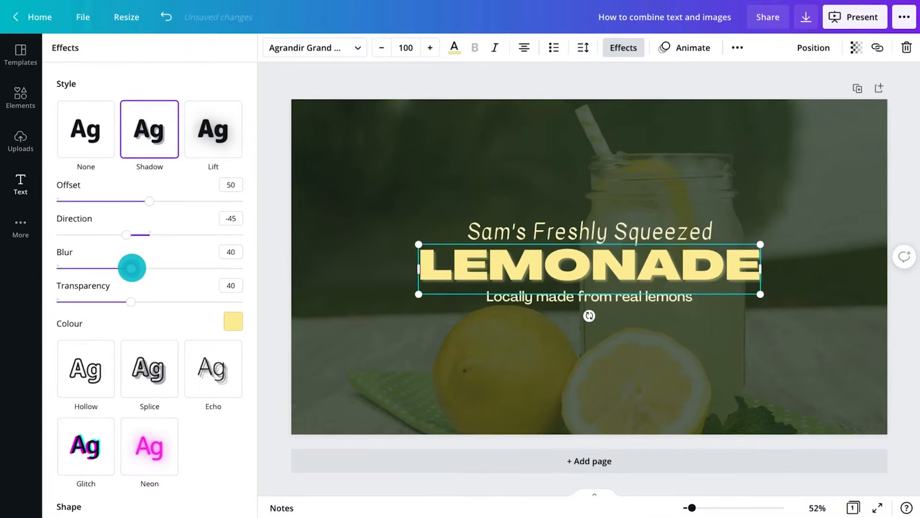
pyautogui.click(231, 320)
pyautogui.click(103, 146)
# Step: Apply the Lift effect at intensity 70 to the "Locally made from real lemons" line and select the "Sam's Freshly Squeezed" line
pyautogui.click(491, 297)
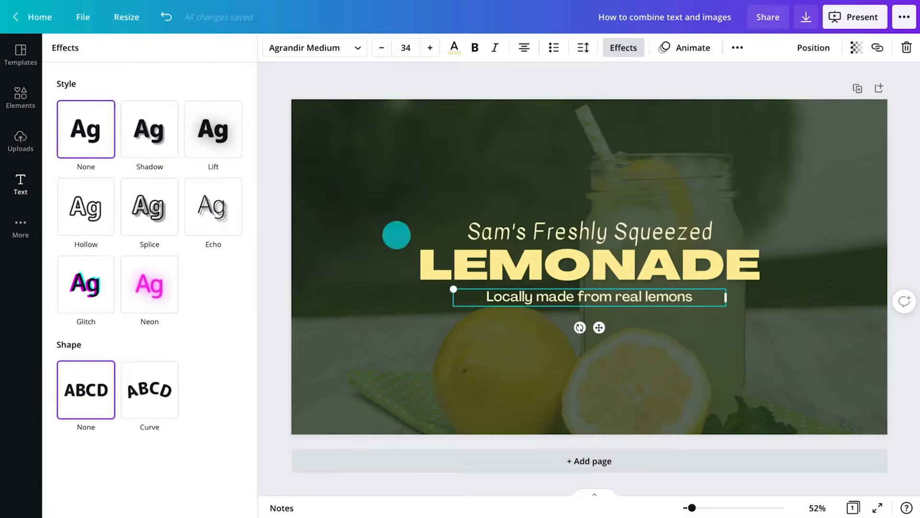
pyautogui.click(210, 134)
pyautogui.click(532, 220)
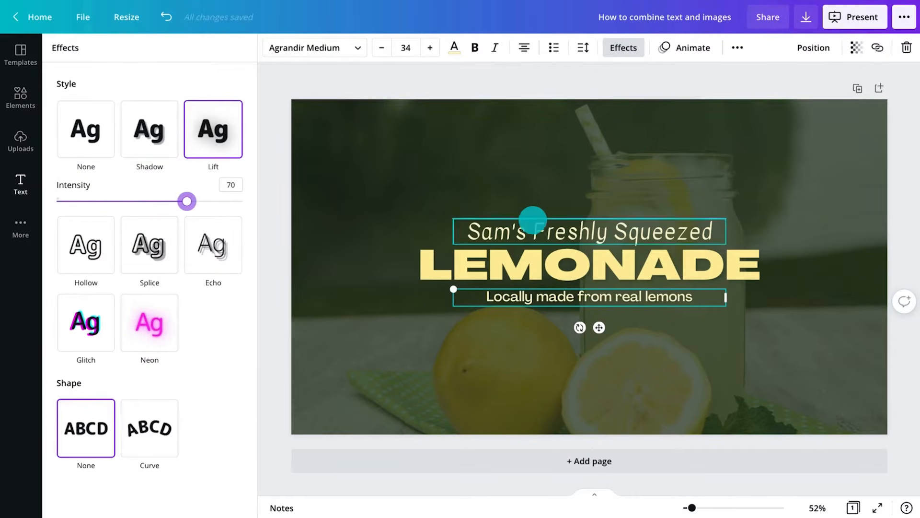
# Step: Apply a curve of 25 to the "Sam's Freshly Squeezed" line and move it up to arch above the LEMONADE heading
pyautogui.click(169, 364)
pyautogui.click(172, 462)
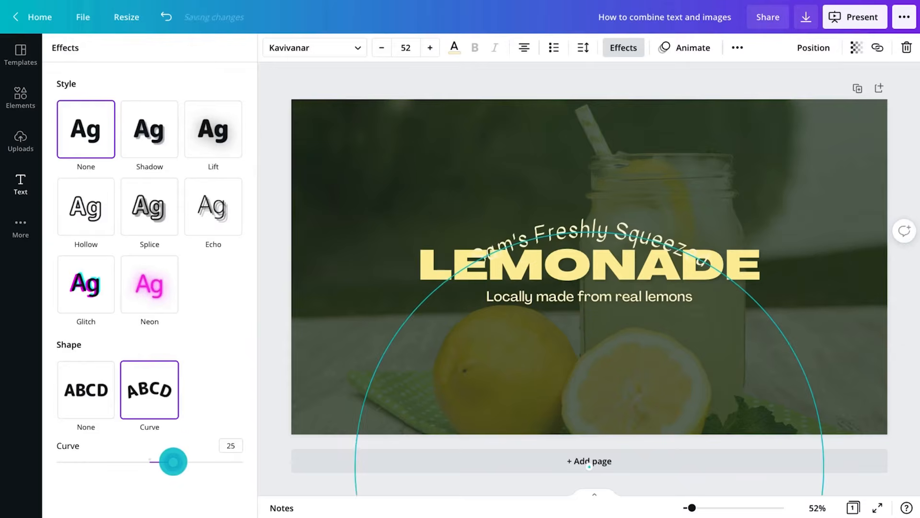
pyautogui.moveTo(609, 236); pyautogui.dragTo(616, 206)
pyautogui.click(305, 236)
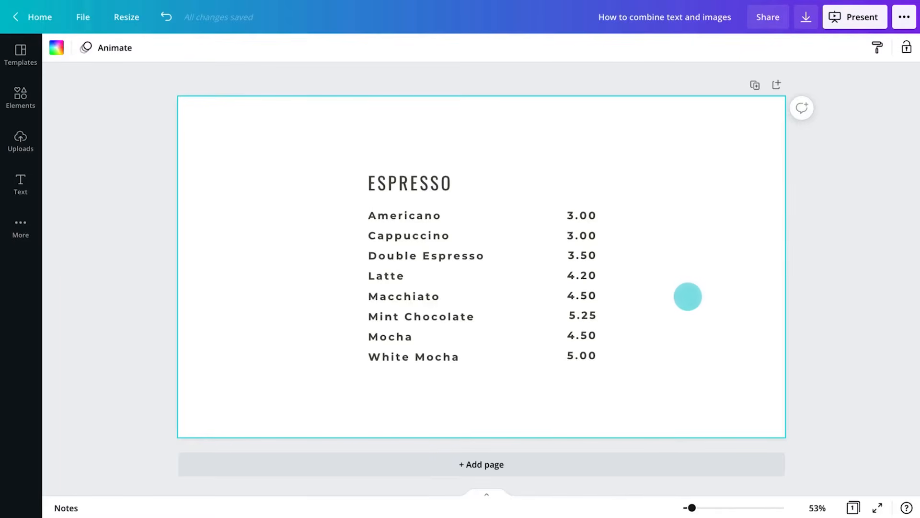
# Step: Select the ESPRESSO heading, the drinks list and the price column together and group them
pyautogui.moveTo(687, 296); pyautogui.dragTo(424, 186)
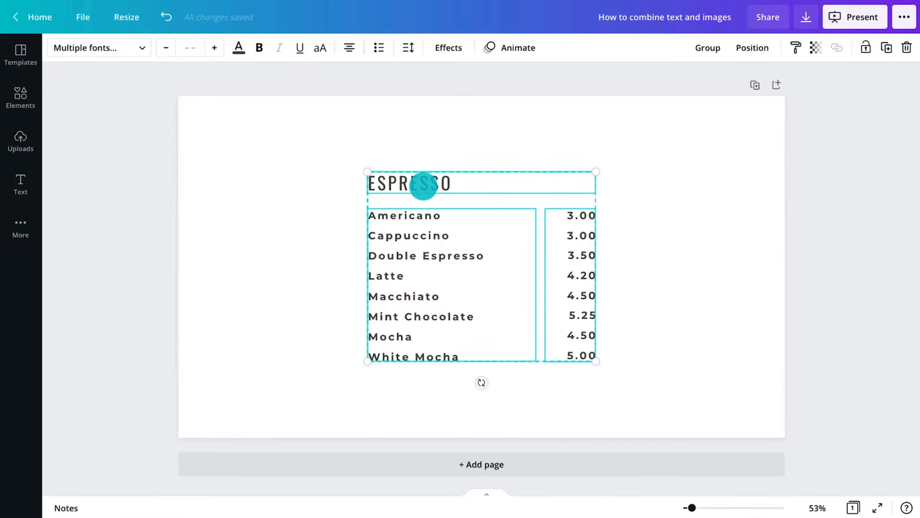
pyautogui.click(426, 159)
pyautogui.click(426, 180)
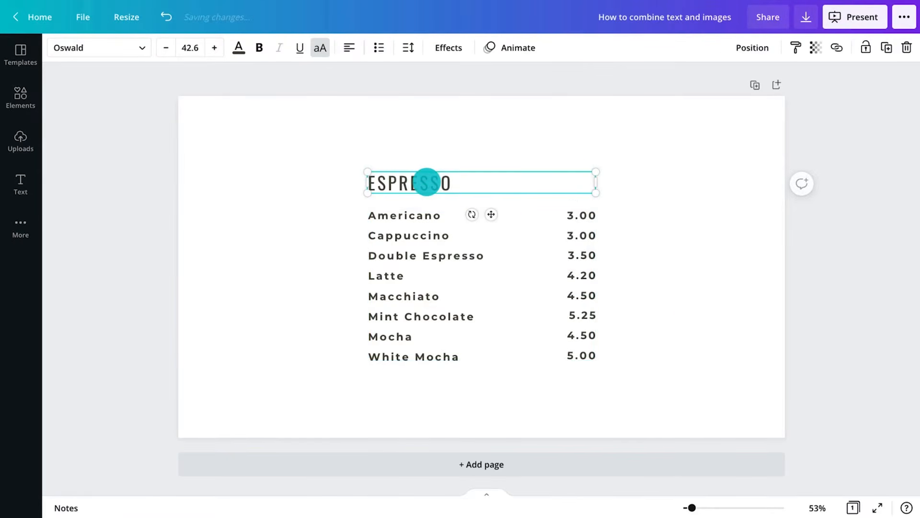
pyautogui.keyDown('shift'); pyautogui.click(424, 215); pyautogui.keyUp('shift')
pyautogui.keyDown('shift'); pyautogui.click(540, 244); pyautogui.keyUp('shift')
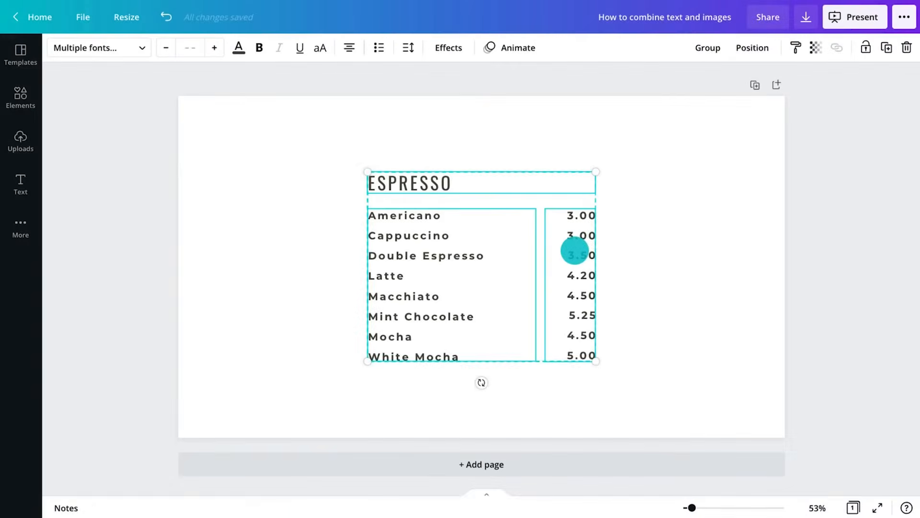
pyautogui.hotkey('ctrl', 'g')
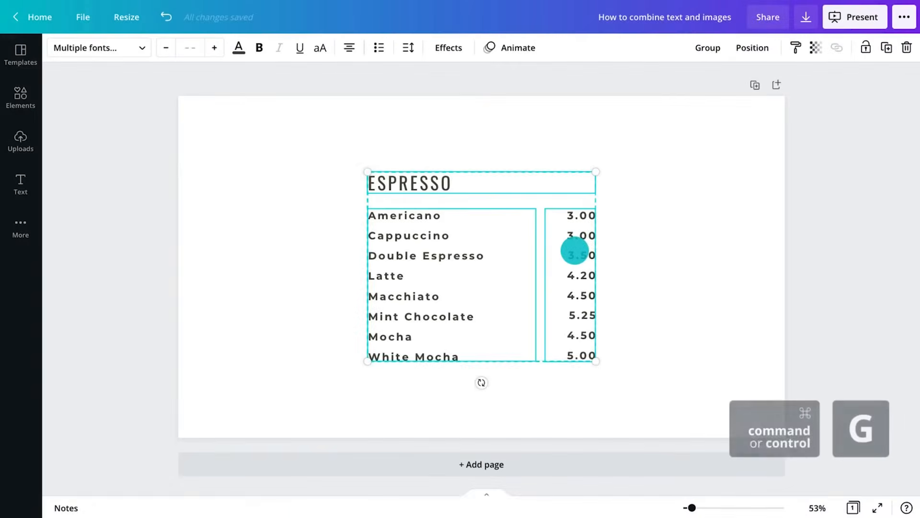
# Step: Move the grouped espresso menu up into the right half of the page and ungroup it
pyautogui.moveTo(572, 257); pyautogui.dragTo(686, 212)
pyautogui.click(738, 220)
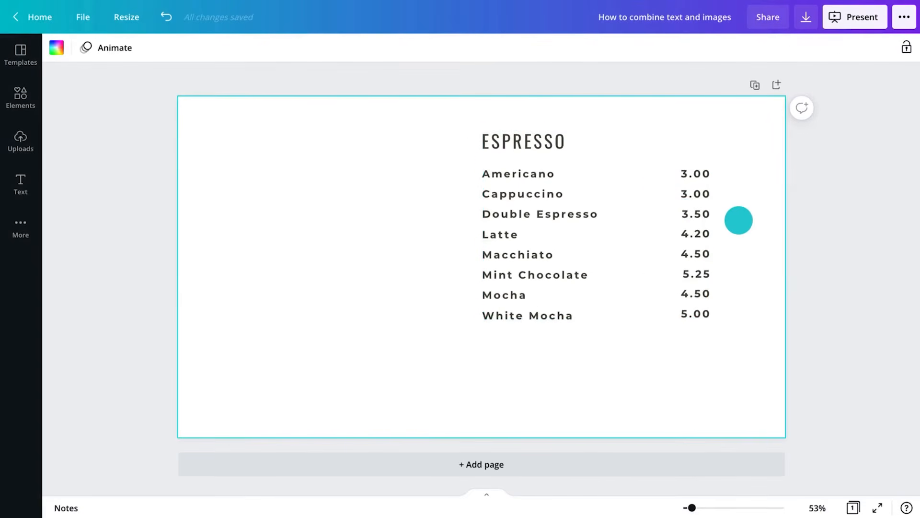
pyautogui.click(700, 211)
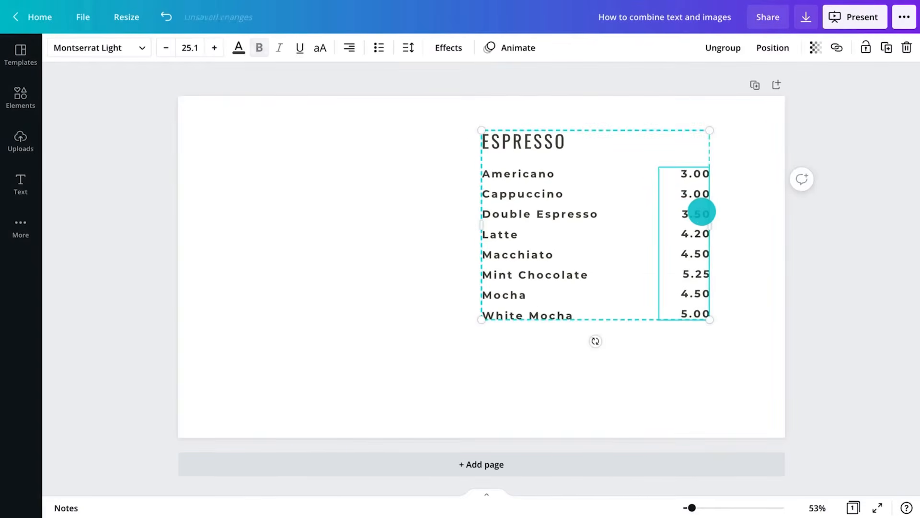
pyautogui.click(708, 48)
pyautogui.click(739, 174)
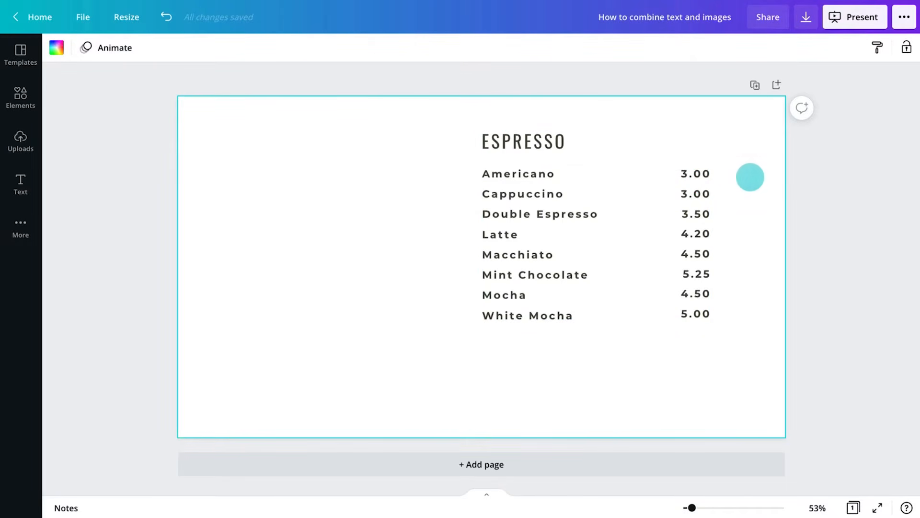
# Step: Insert the recently used iced-coffee pouring photo and send it backwards behind the menu text
pyautogui.click(23, 98)
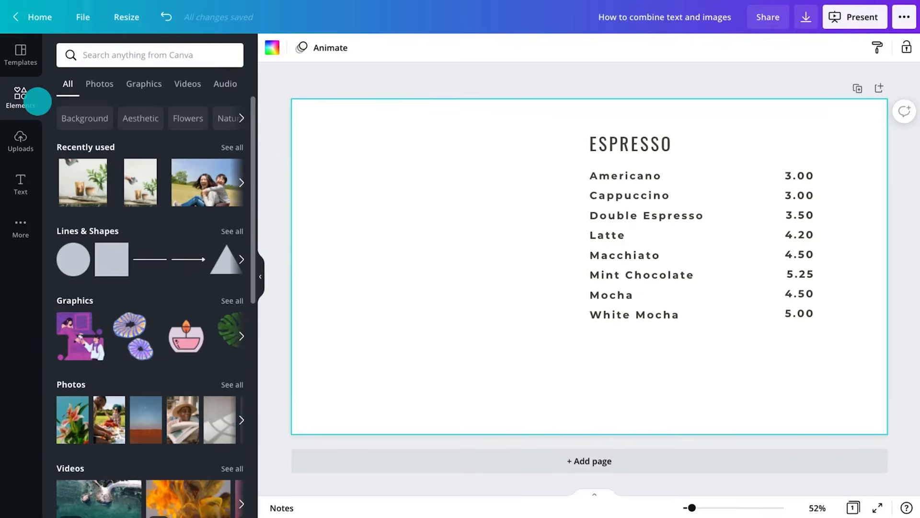
pyautogui.click(142, 188)
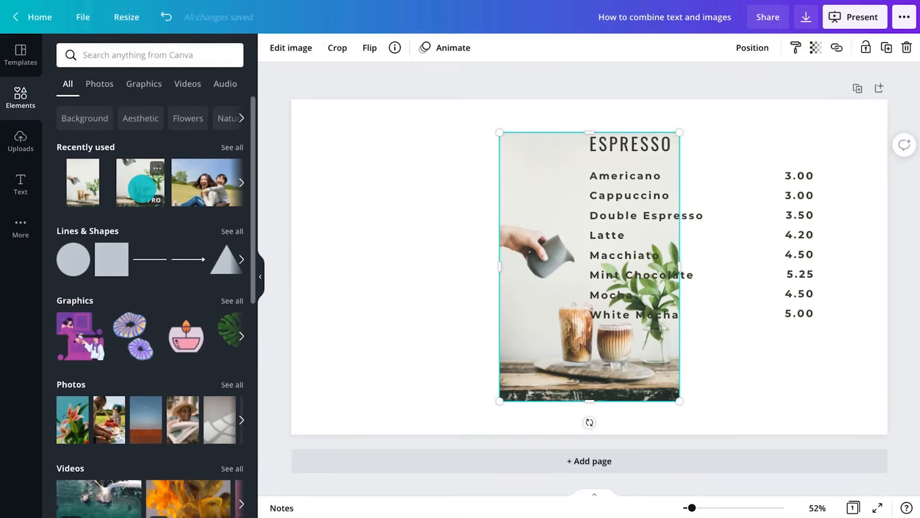
pyautogui.click(259, 275)
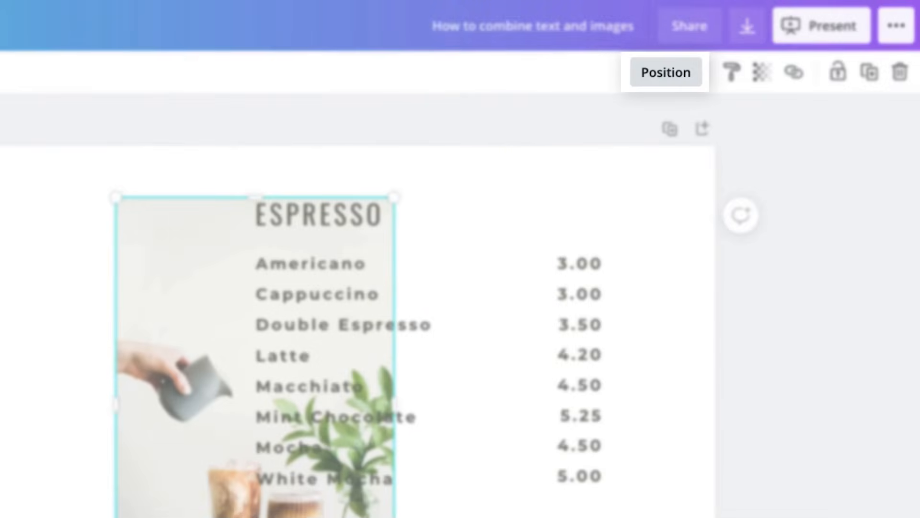
pyautogui.click(659, 71)
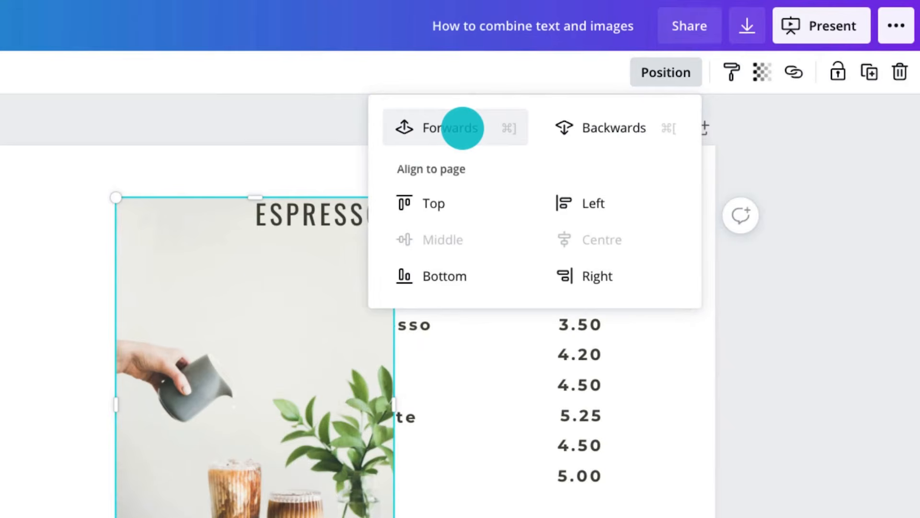
pyautogui.click(575, 128)
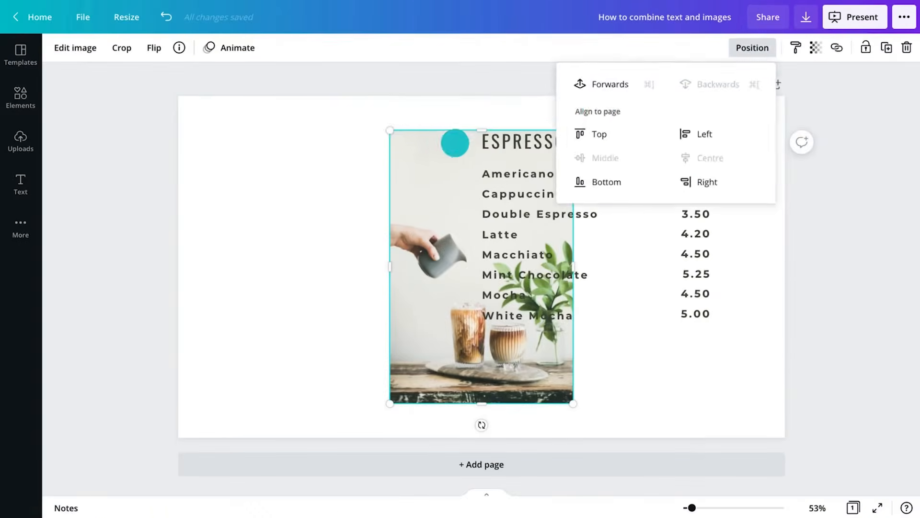
# Step: Enlarge and reposition the coffee photo until it fills the whole page behind the espresso menu
pyautogui.moveTo(389, 131); pyautogui.dragTo(288, 73)
pyautogui.moveTo(386, 236); pyautogui.dragTo(233, 218)
pyautogui.moveTo(421, 384); pyautogui.dragTo(727, 468)
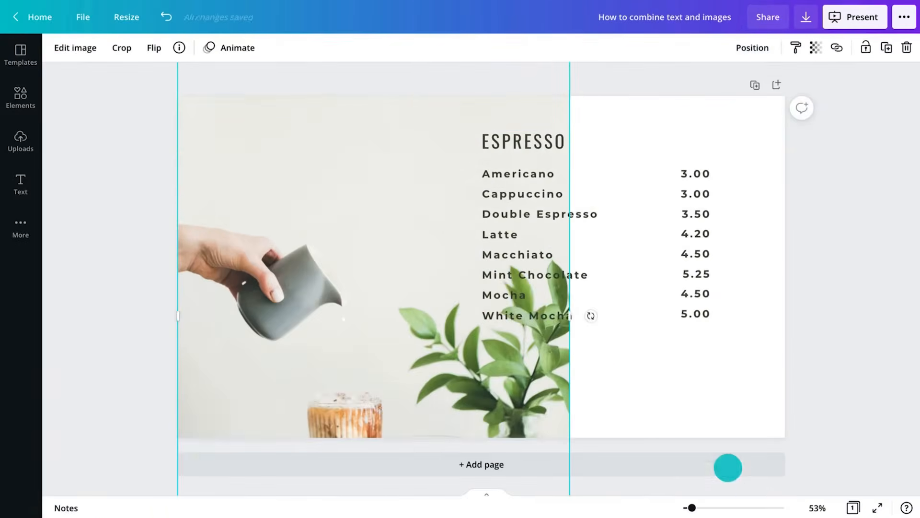
pyautogui.moveTo(571, 315); pyautogui.dragTo(786, 359)
pyautogui.moveTo(641, 390); pyautogui.dragTo(639, 417)
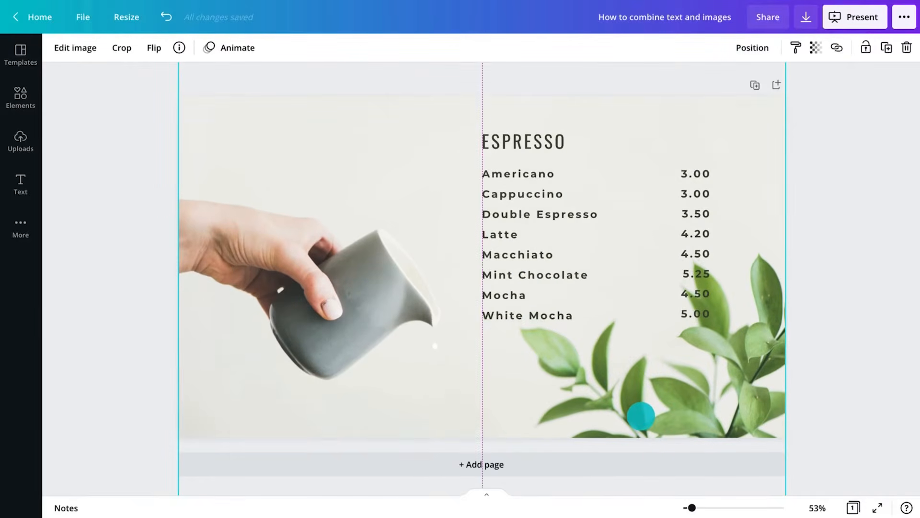
pyautogui.moveTo(787, 344); pyautogui.dragTo(827, 348)
pyautogui.moveTo(178, 343); pyautogui.dragTo(161, 343)
pyautogui.click(145, 343)
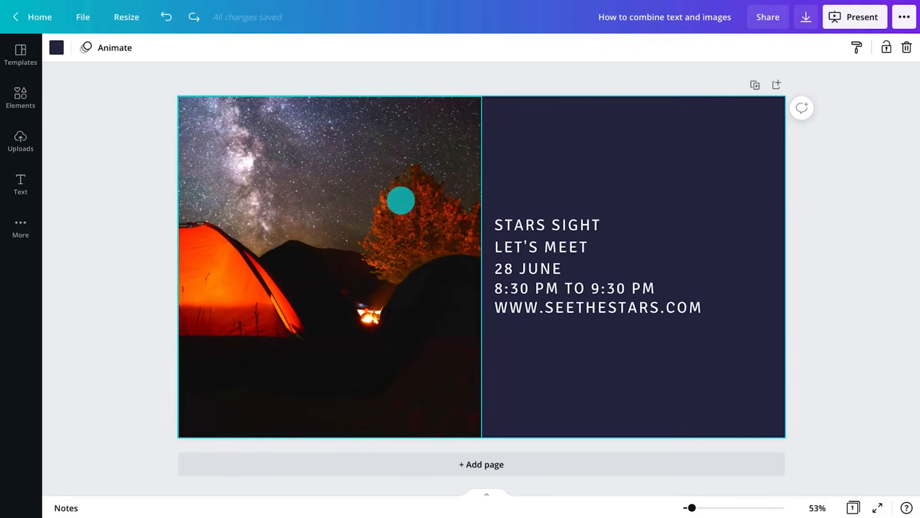
# Step: Crop the night camping photo to leave margins above, below and beside the text area, and reframe it on the orange tent
pyautogui.click(358, 198)
pyautogui.moveTo(332, 98); pyautogui.dragTo(329, 112)
pyautogui.moveTo(328, 435); pyautogui.dragTo(329, 421)
pyautogui.moveTo(336, 369)
pyautogui.mouseDown()
pyautogui.moveTo(335, 353)
pyautogui.moveTo(333, 369)
pyautogui.mouseUp()
pyautogui.moveTo(482, 266); pyautogui.dragTo(449, 267)
pyautogui.doubleClick(430, 295)
pyautogui.moveTo(430, 295); pyautogui.dragTo(499, 341)
pyautogui.moveTo(600, 489); pyautogui.dragTo(547, 445)
# Step: Place STARS SIGHT near the top and the event details near the bottom, and colour STARS SIGHT and the website line muted teal
pyautogui.moveTo(477, 233); pyautogui.dragTo(557, 143)
pyautogui.click(606, 404)
pyautogui.click(239, 48)
pyautogui.click(70, 111)
pyautogui.click(806, 309)
pyautogui.moveTo(806, 309); pyautogui.dragTo(592, 384)
pyautogui.click(69, 111)
pyautogui.click(823, 329)
# Step: Set the font size of STARS SIGHT and the date, time and website block to 30
pyautogui.keyDown('shift'); pyautogui.click(550, 140); pyautogui.keyUp('shift')
pyautogui.click(198, 48)
pyautogui.write('30')
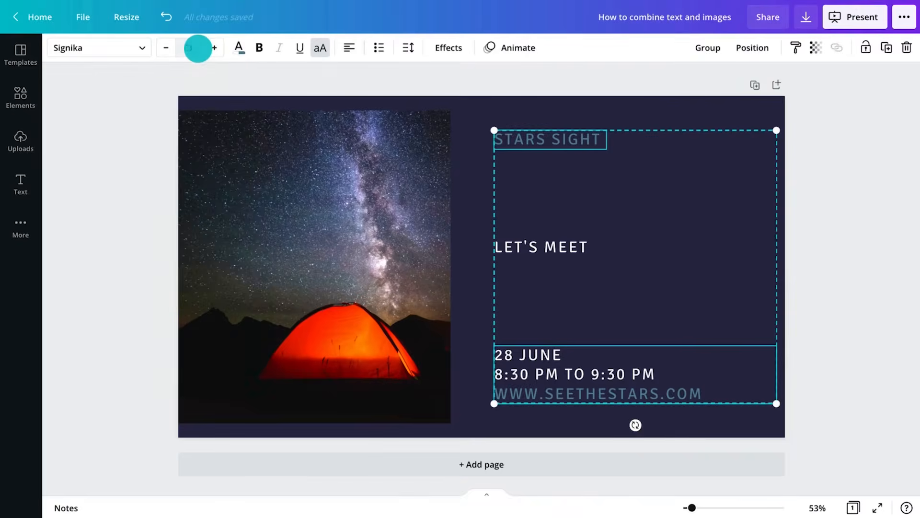
# Step: Format the LET'S MEET text in bold Noto Serif Display Light at font size 120
pyautogui.click(574, 242)
pyautogui.click(146, 50)
pyautogui.write('Noto serif')
pyautogui.click(158, 275)
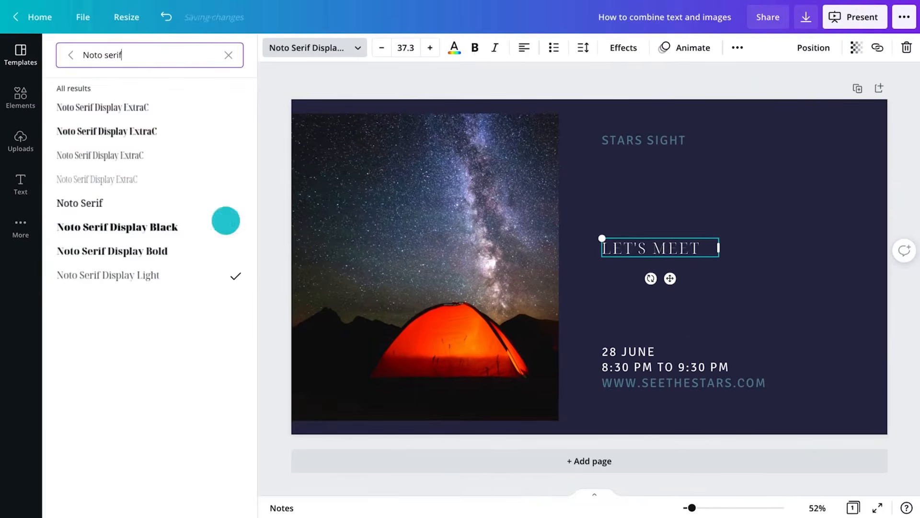
pyautogui.click(405, 48)
pyautogui.write('120')
pyautogui.press('Return')
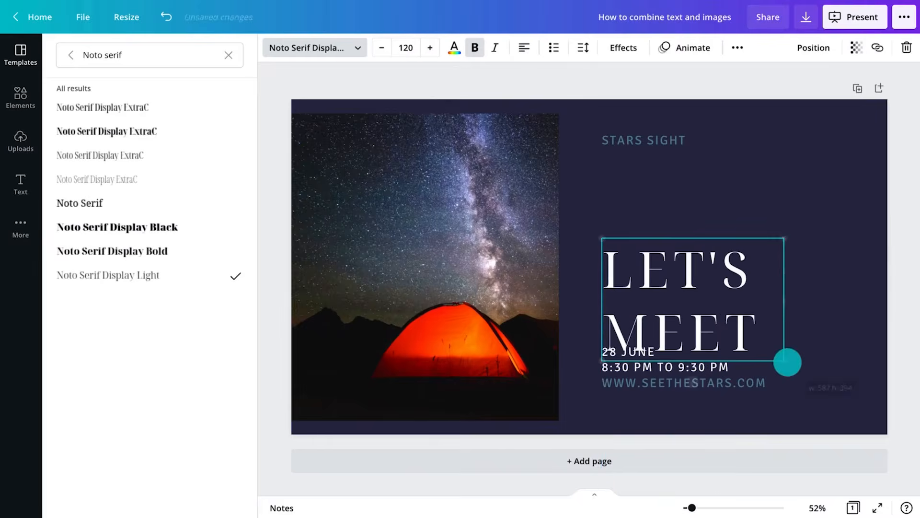
# Step: Fit the LET'S MEET text between STARS SIGHT and the date, and reduce its line spacing to about 1.02
pyautogui.moveTo(787, 362); pyautogui.dragTo(738, 292)
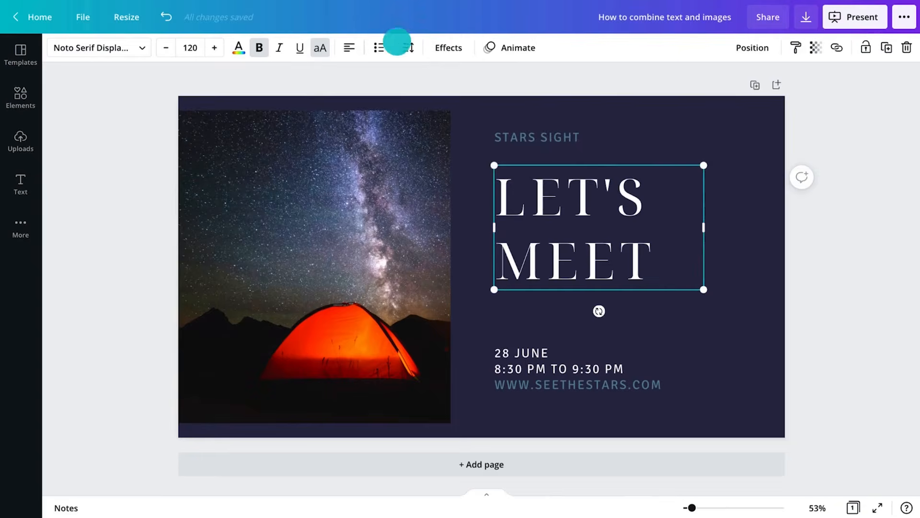
pyautogui.click(398, 43)
pyautogui.moveTo(513, 114); pyautogui.dragTo(501, 113)
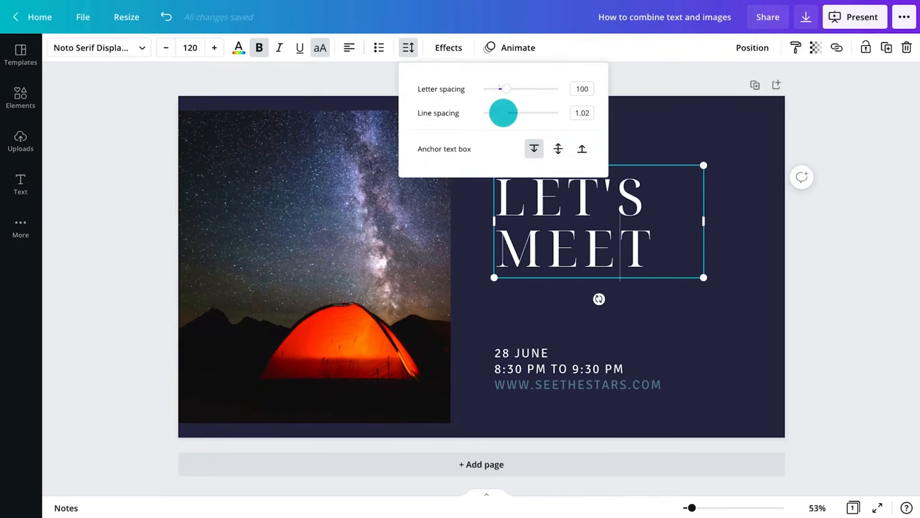
pyautogui.click(606, 273)
pyautogui.click(809, 312)
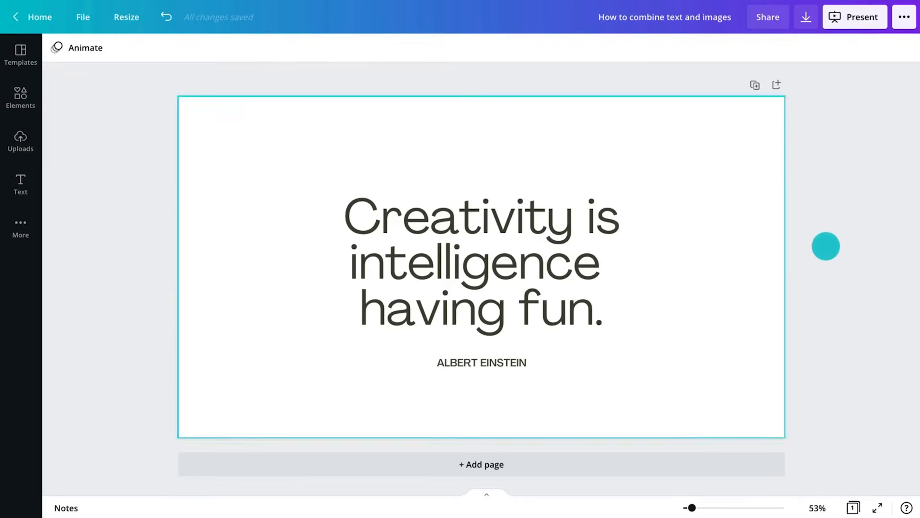
# Step: Insert the uploaded purple paint-supplies photo and enlarge it to fill the page behind the creativity quote
pyautogui.click(16, 143)
pyautogui.click(113, 197)
pyautogui.click(261, 276)
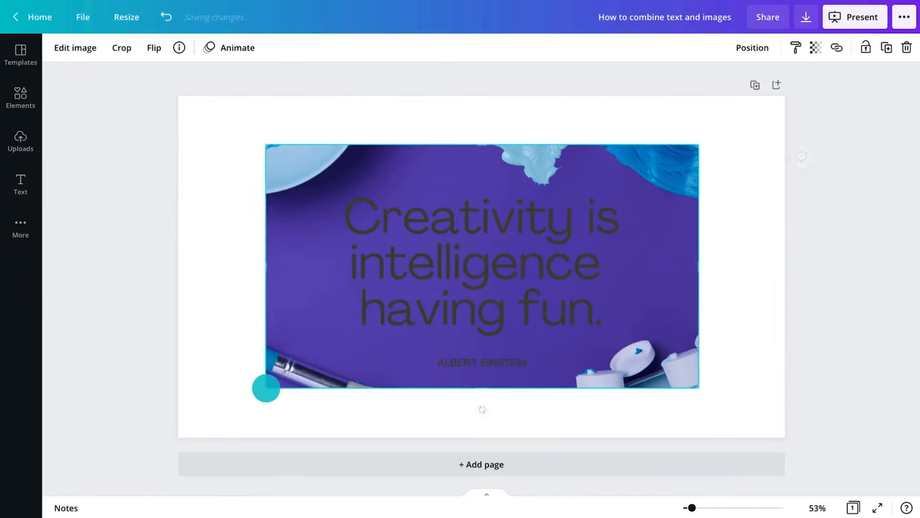
pyautogui.moveTo(265, 387); pyautogui.dragTo(180, 433)
pyautogui.moveTo(697, 145); pyautogui.dragTo(784, 96)
# Step: Change the text colour of the creativity quote and the ALBERT EINSTEIN line to white
pyautogui.click(482, 240)
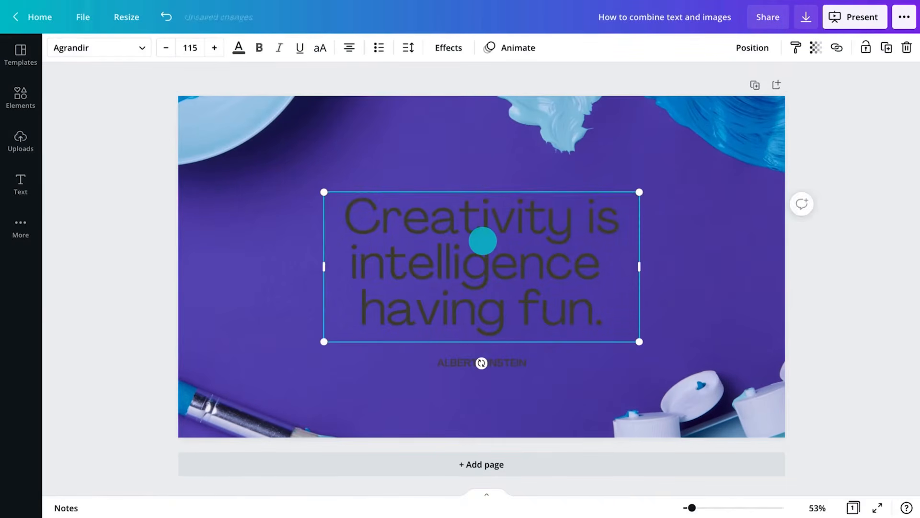
pyautogui.keyDown('shift'); pyautogui.click(503, 361); pyautogui.keyUp('shift')
pyautogui.click(239, 47)
pyautogui.click(136, 111)
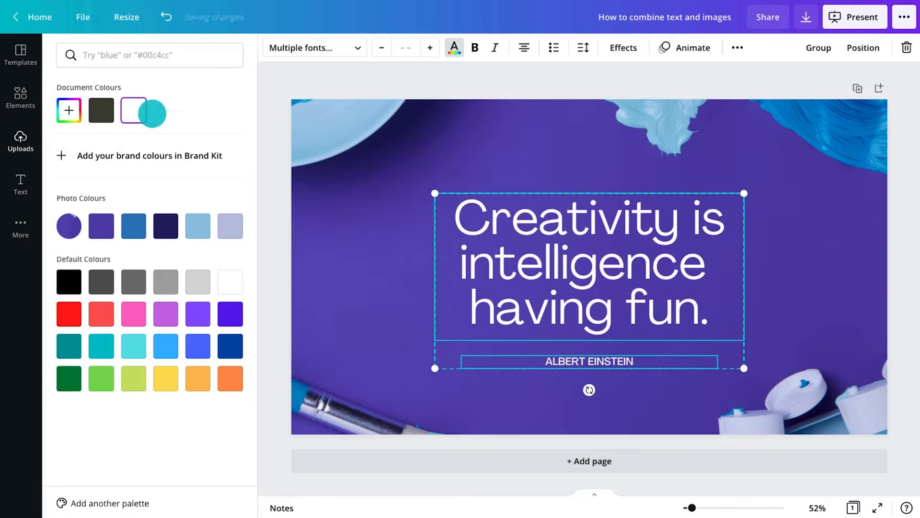
pyautogui.click(799, 234)
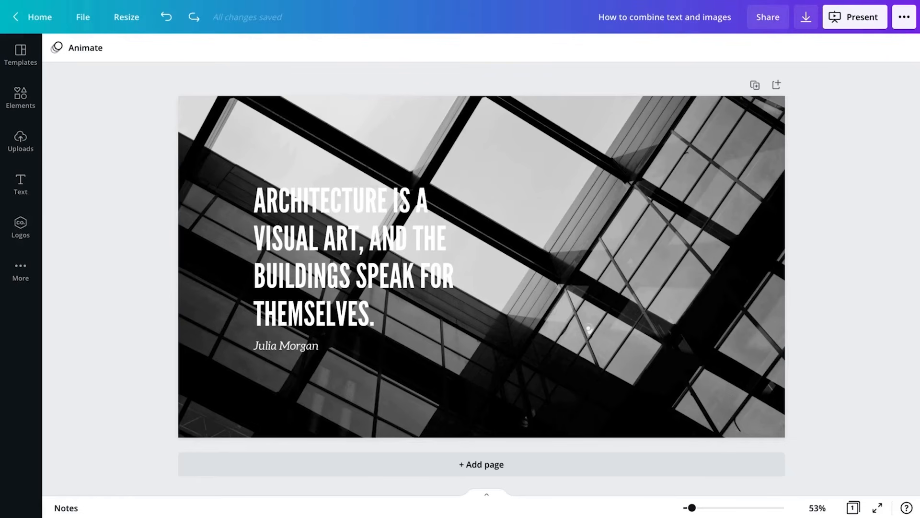
# Step: Set the transparency of the architecture background photo to 30
pyautogui.click(815, 205)
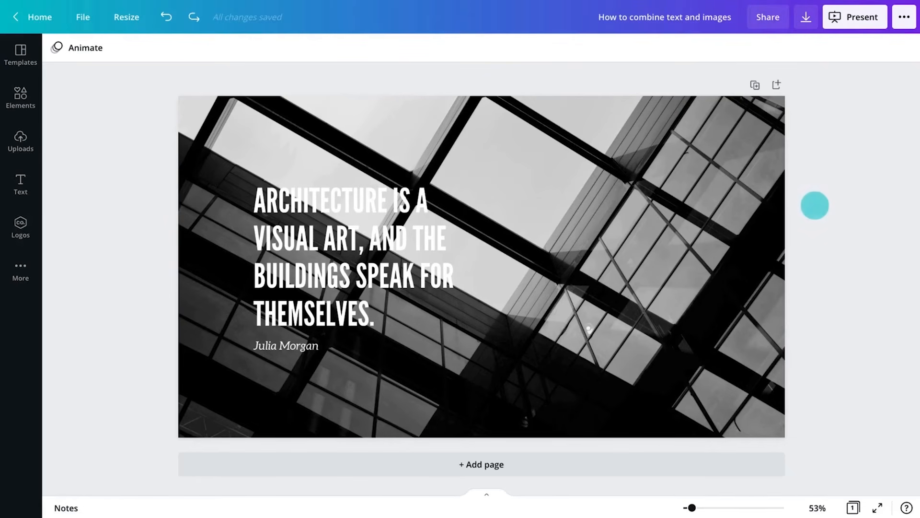
pyautogui.click(704, 182)
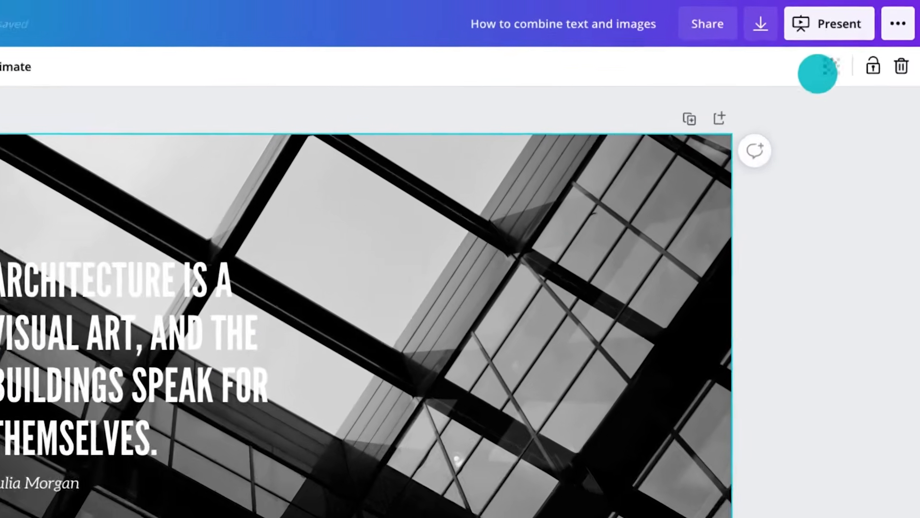
pyautogui.click(856, 47)
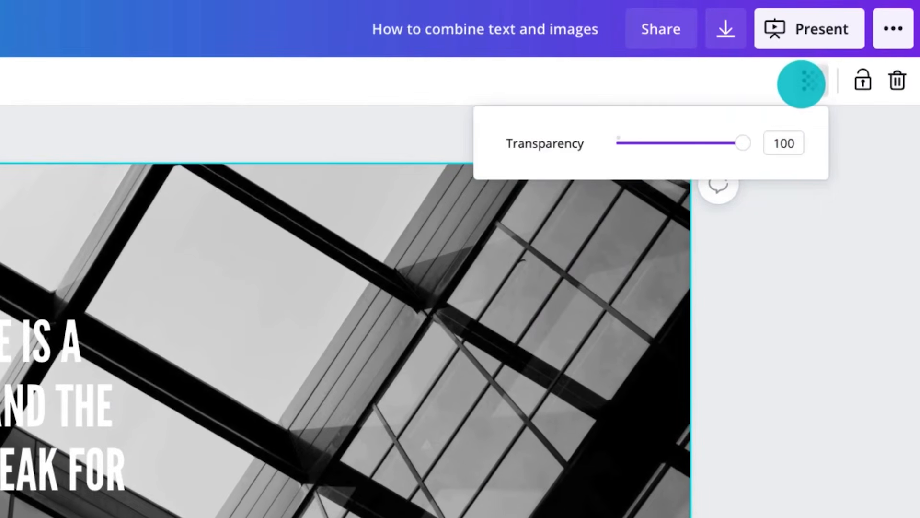
pyautogui.moveTo(815, 83); pyautogui.dragTo(801, 84)
pyautogui.moveTo(716, 143); pyautogui.dragTo(654, 142)
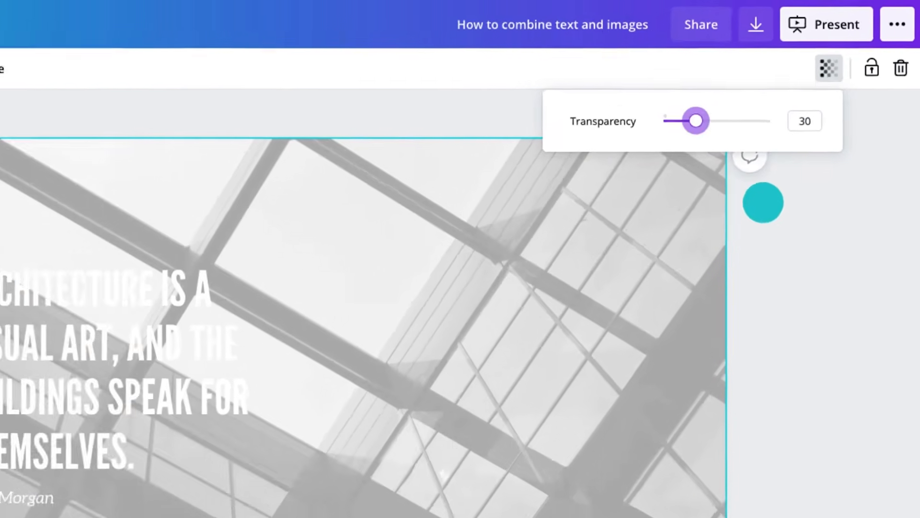
pyautogui.click(734, 239)
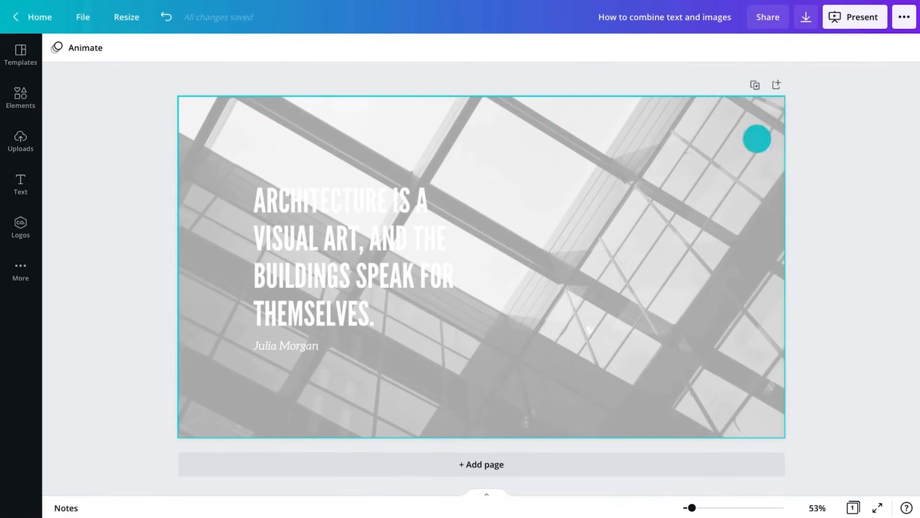
# Step: Set the background colour behind the architecture photo to the custom colour #394960
pyautogui.click(510, 127)
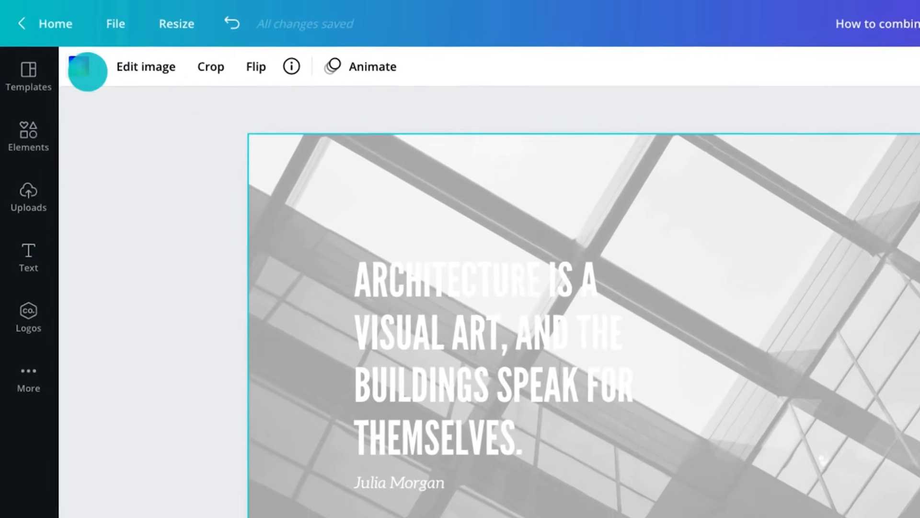
pyautogui.click(90, 74)
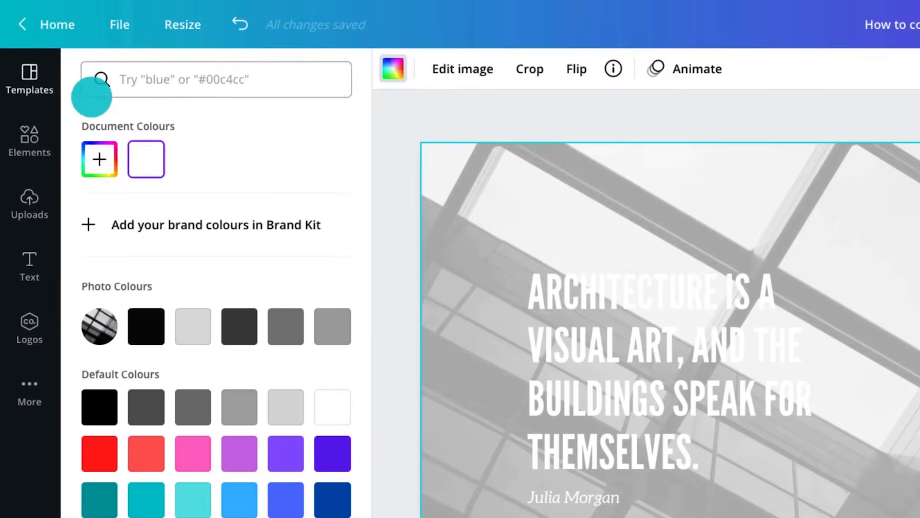
pyautogui.click(99, 158)
pyautogui.tripleClick(197, 335)
pyautogui.write('#394960')
pyautogui.click(345, 290)
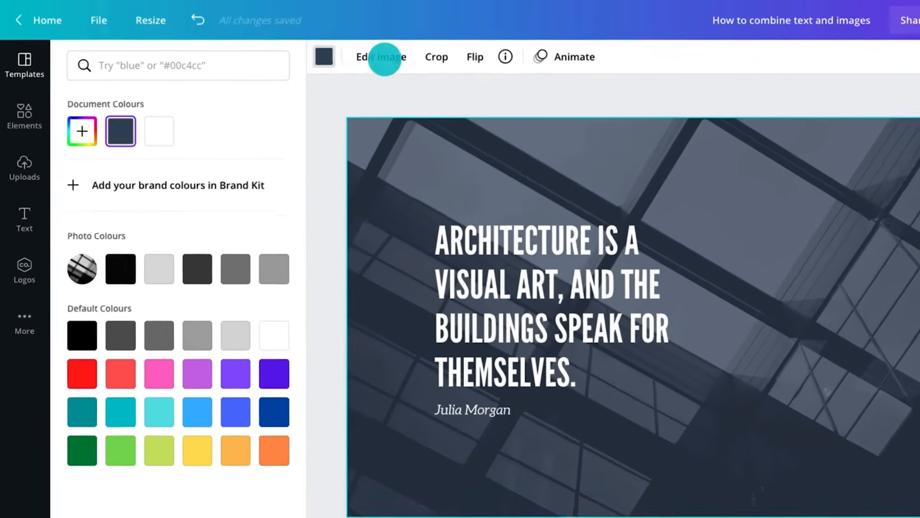
# Step: Adjust the brightness of the architecture background photo to -20
pyautogui.click(320, 47)
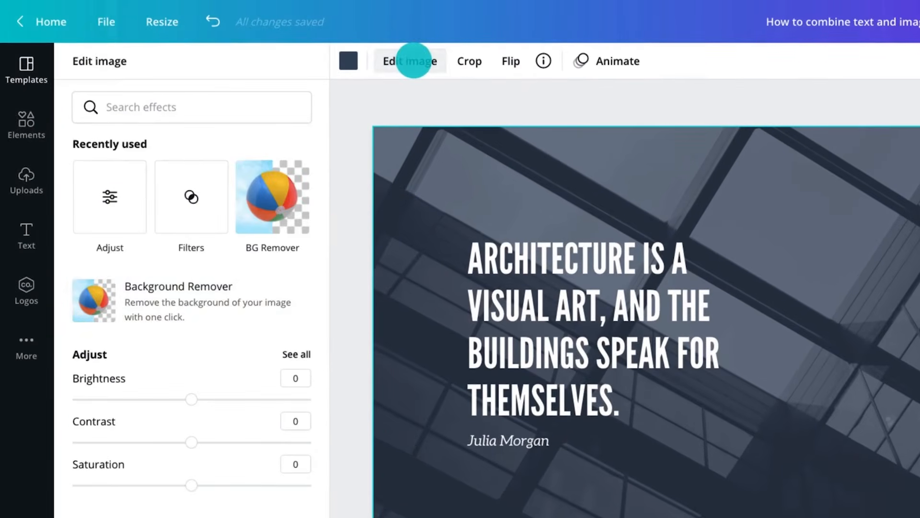
pyautogui.click(294, 352)
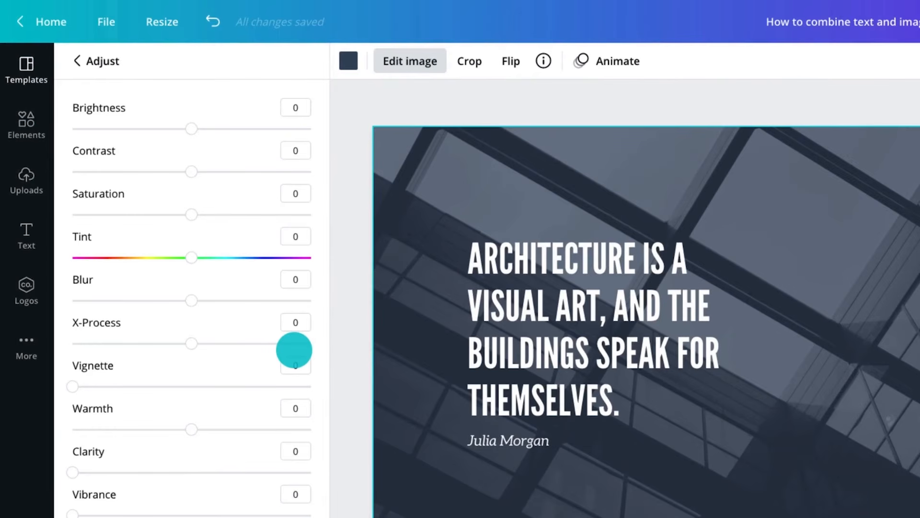
pyautogui.moveTo(189, 126); pyautogui.dragTo(167, 125)
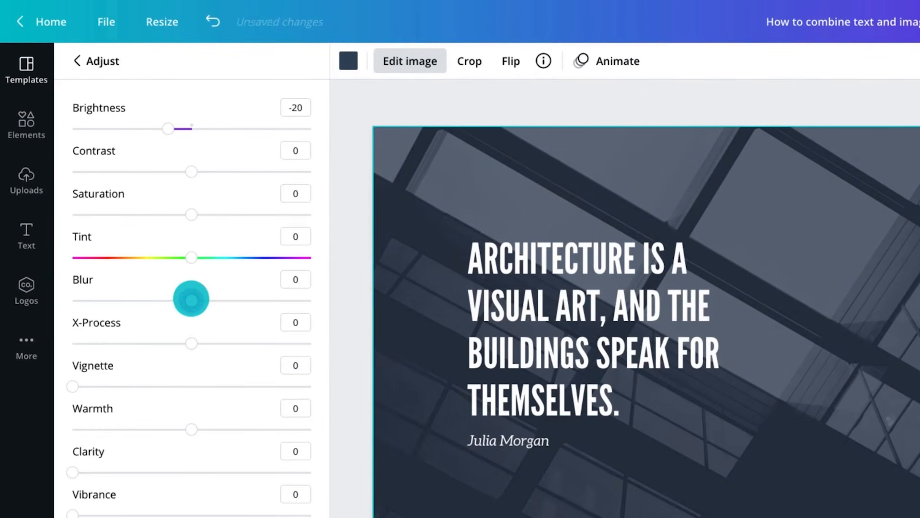